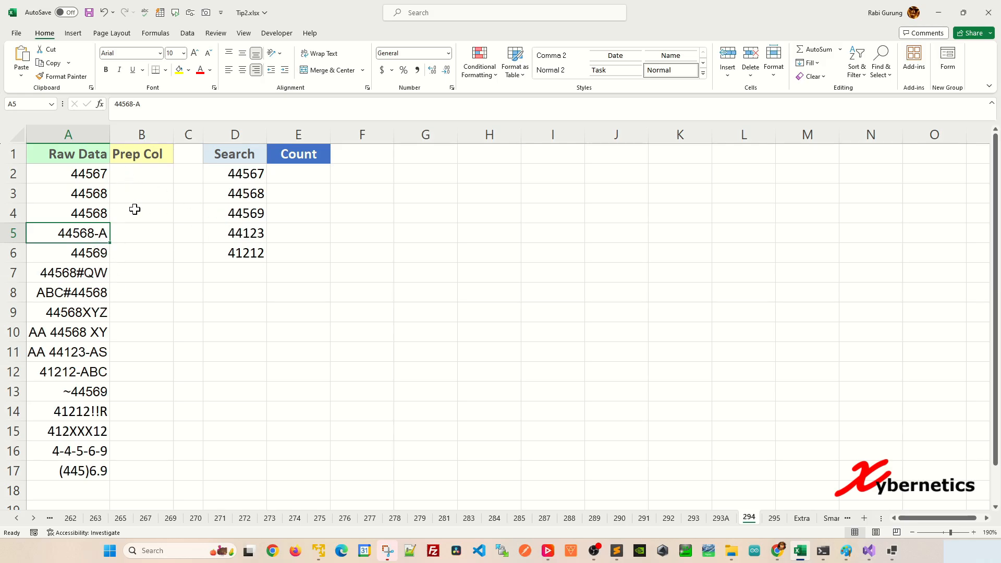
# Enter =VALUE(CONCAT(IFERROR(MID(A2,SEQUENCE(LEN(A2)),1)+0,""))) in cell B2 of the Prep Col column
pyautogui.click(148, 132)
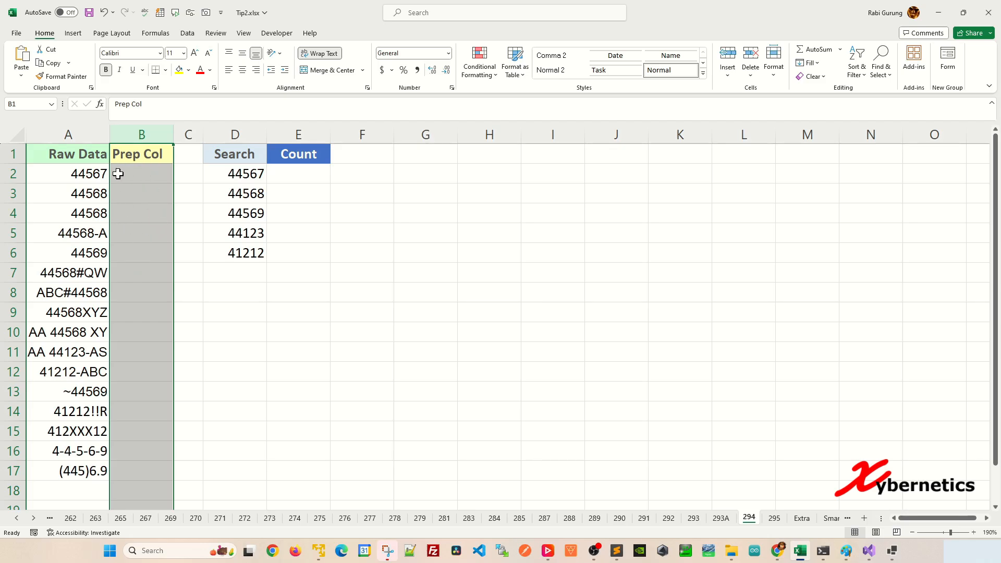
pyautogui.click(143, 175)
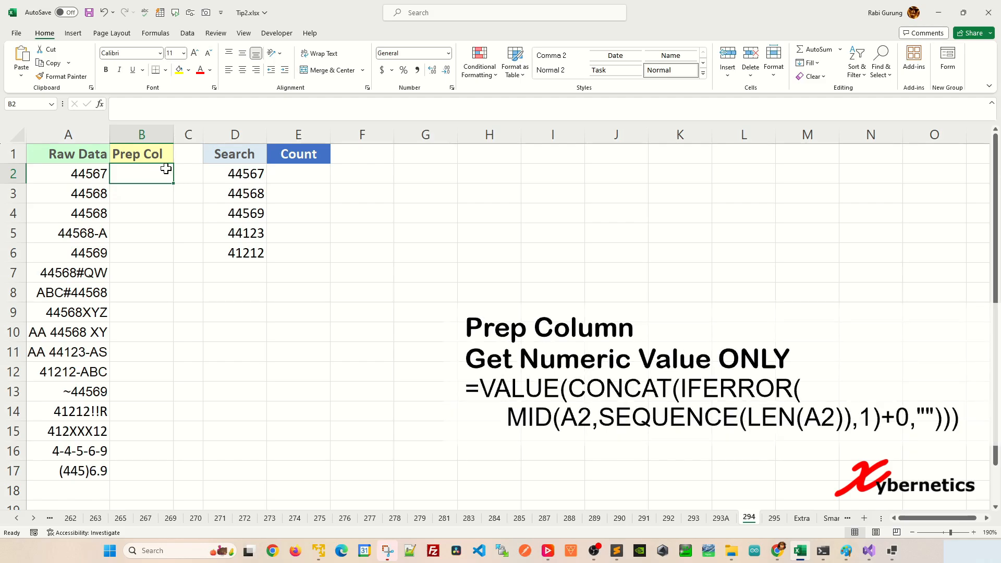
pyautogui.write('=VALUE(CONCAT(IFERROR(MID(A2,SEQUENCE(LEN(A2)),1)+0,"")))')
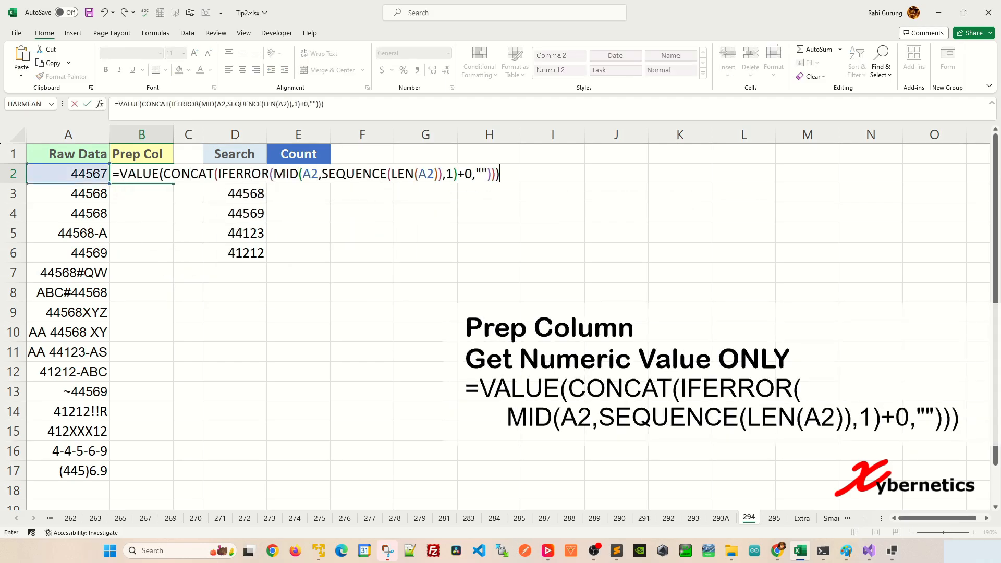
pyautogui.press('Return')
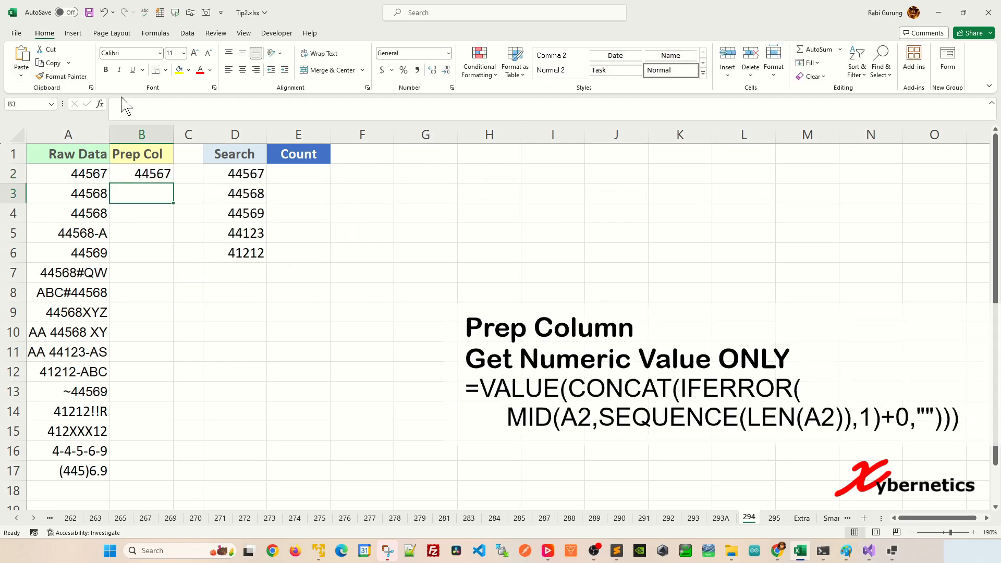
# Fill the B2 formula down the Prep Col column through row 17
pyautogui.click(166, 170)
pyautogui.doubleClick(174, 182)
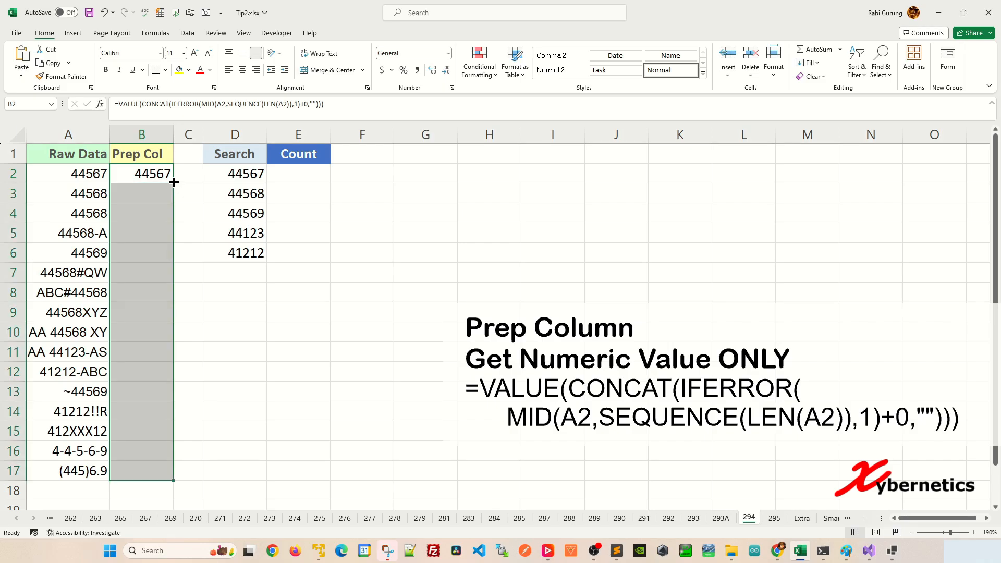
pyautogui.click(188, 232)
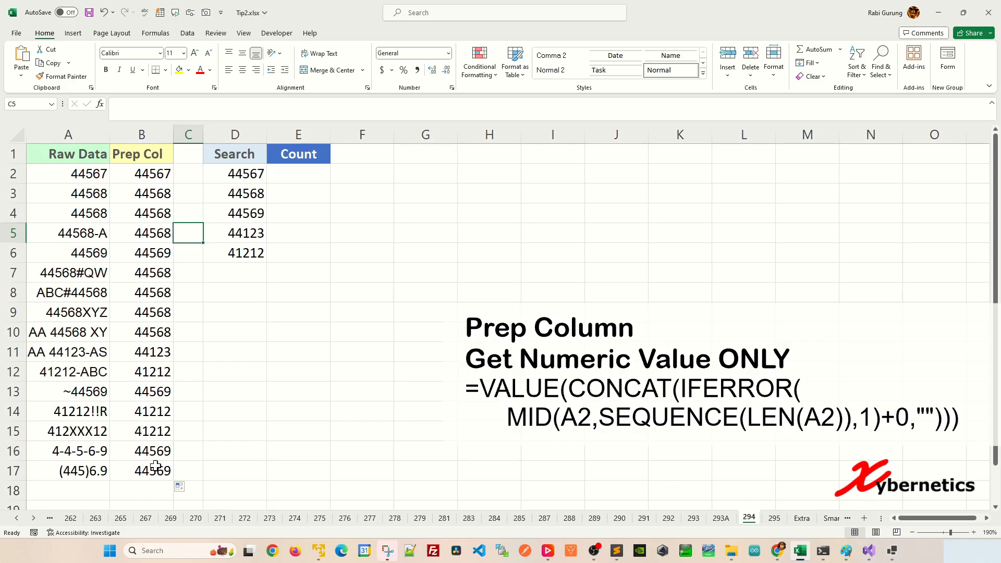
pyautogui.click(220, 276)
# Copy the SEQUENCE part of B2's formula into H2 as =SEQUENCE(LEN(A2)), leaving B2 unedited
pyautogui.click(166, 177)
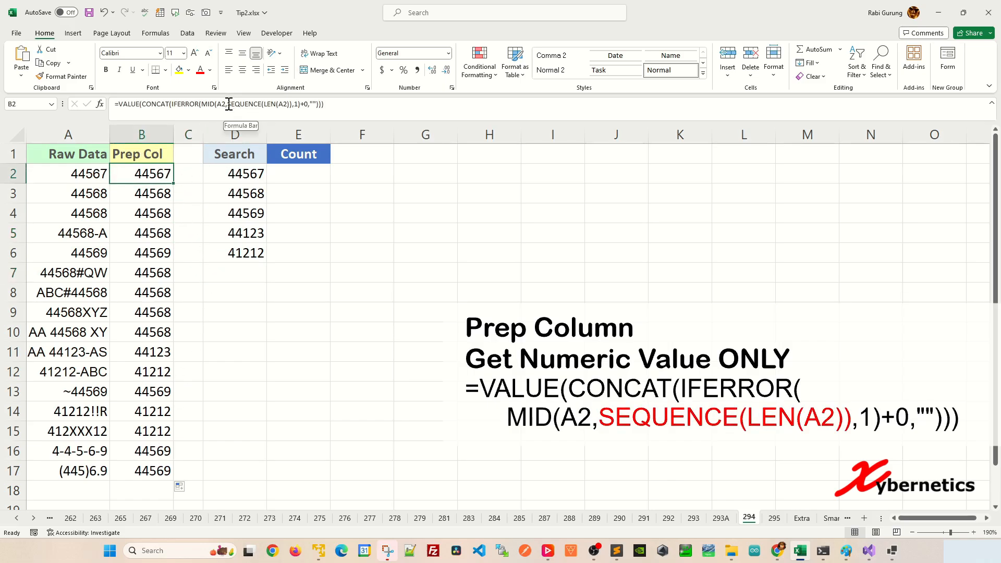
pyautogui.moveTo(228, 104); pyautogui.dragTo(292, 104)
pyautogui.hotkey('ctrl', 'c')
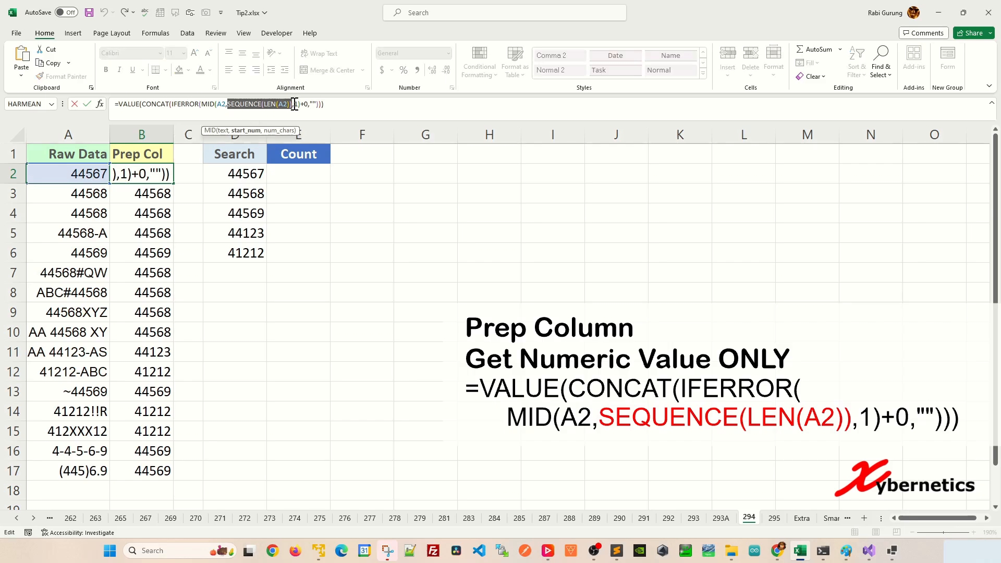
pyautogui.press('Escape')
pyautogui.click(495, 170)
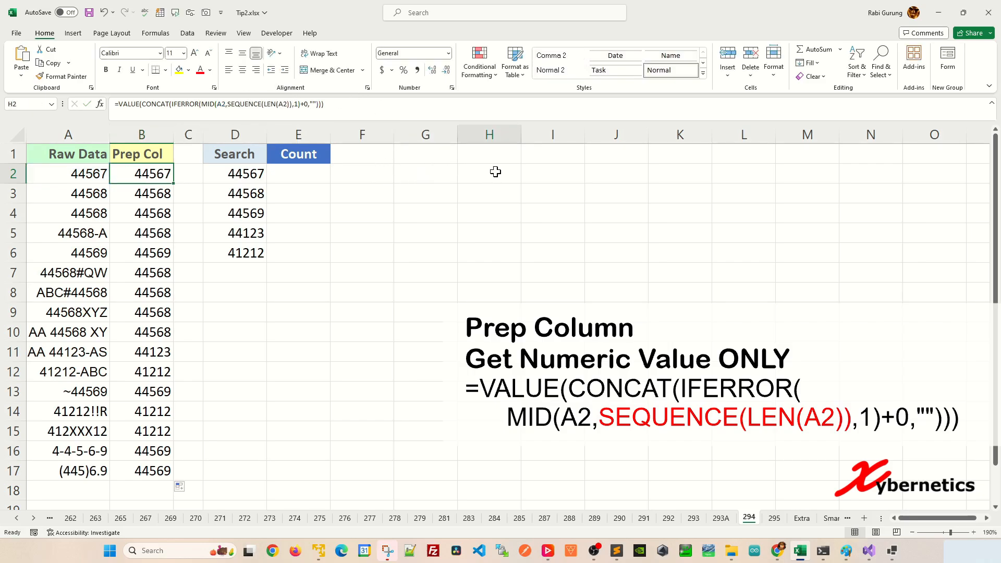
pyautogui.doubleClick(498, 173)
pyautogui.write('=')
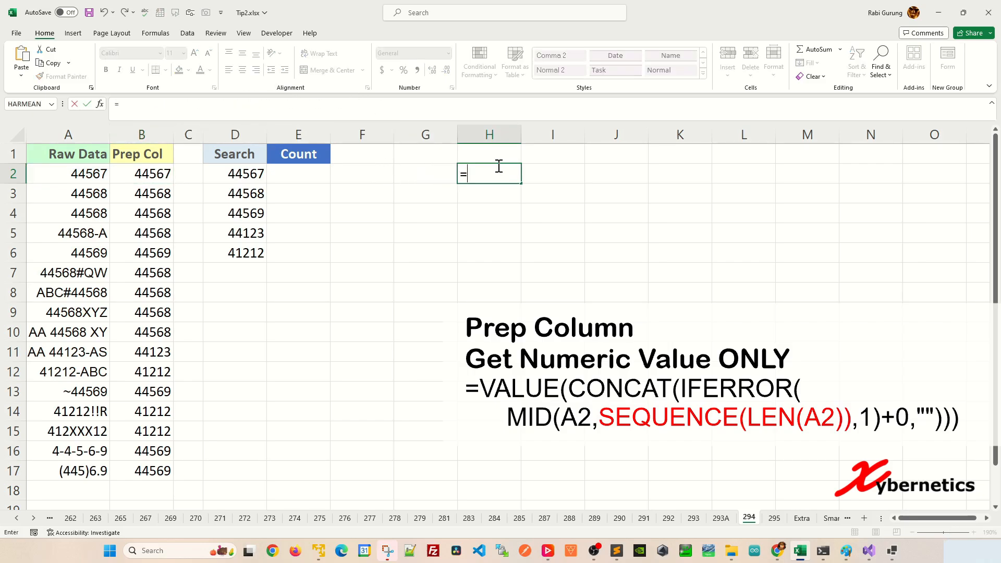
pyautogui.hotkey('ctrl', 'v')
pyautogui.press('Return')
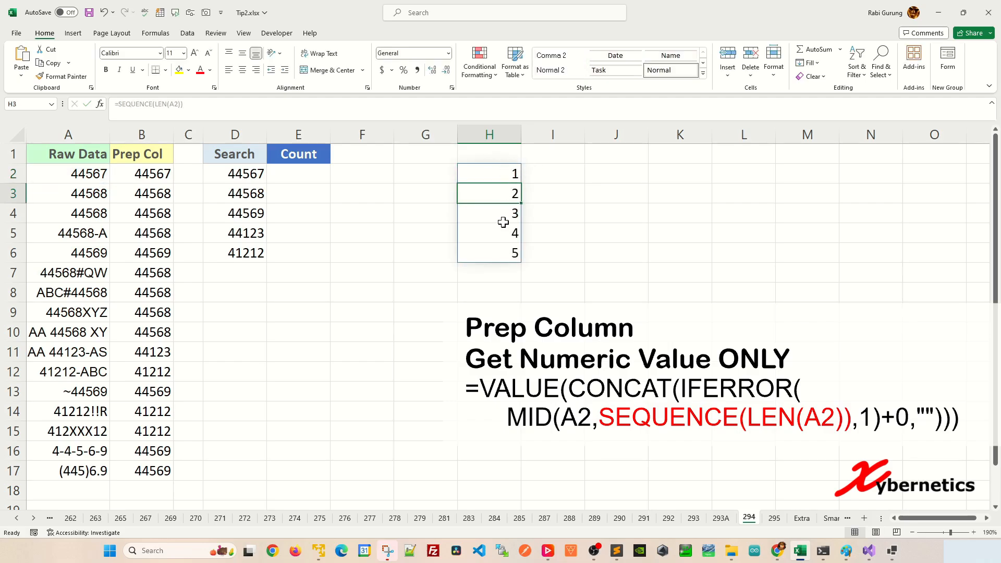
# Test the SEQUENCE formula by pasting A7's 44568#QW into A2, and undo the paste
pyautogui.click(72, 276)
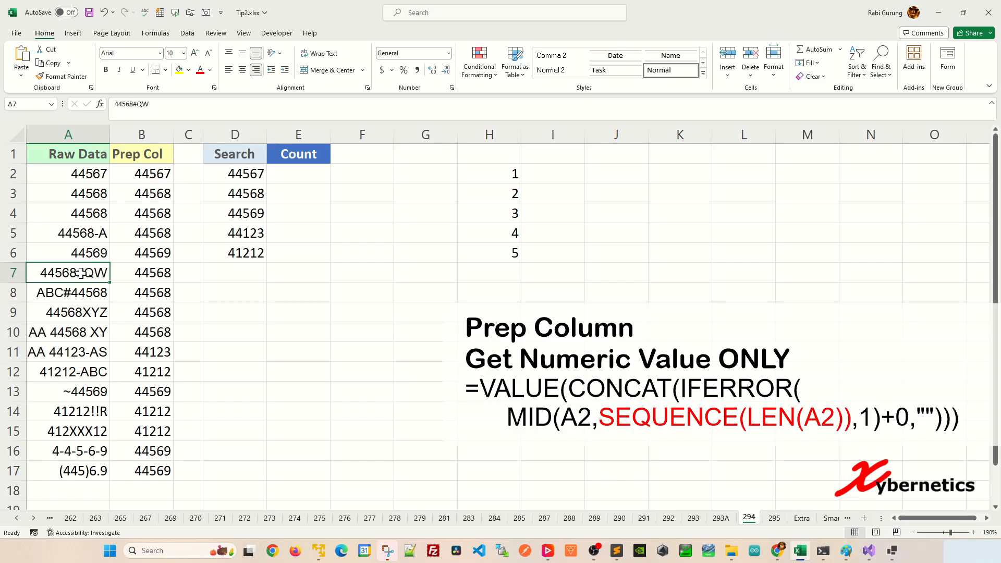
pyautogui.hotkey('ctrl', 'c')
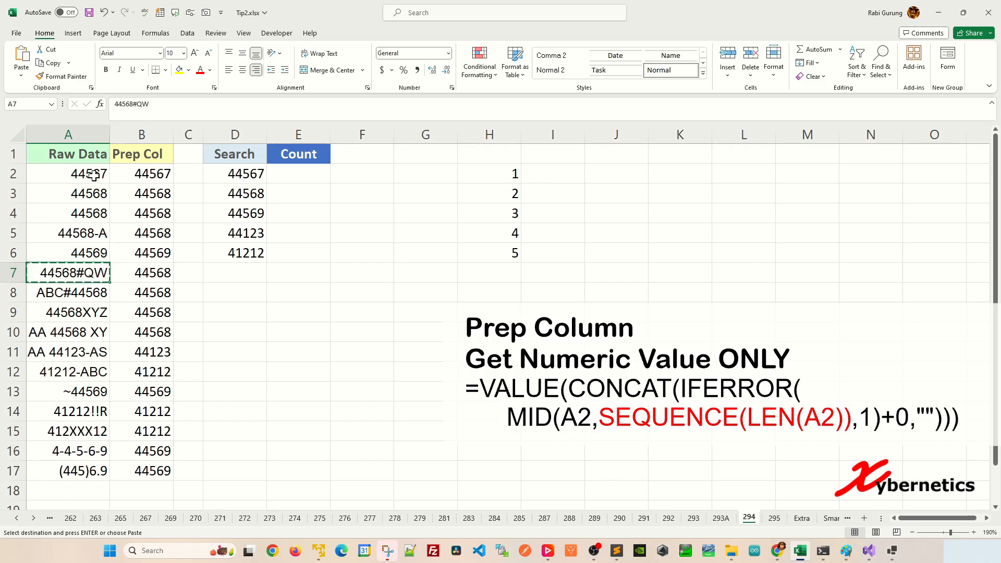
pyautogui.click(92, 176)
pyautogui.hotkey('ctrl', 'v')
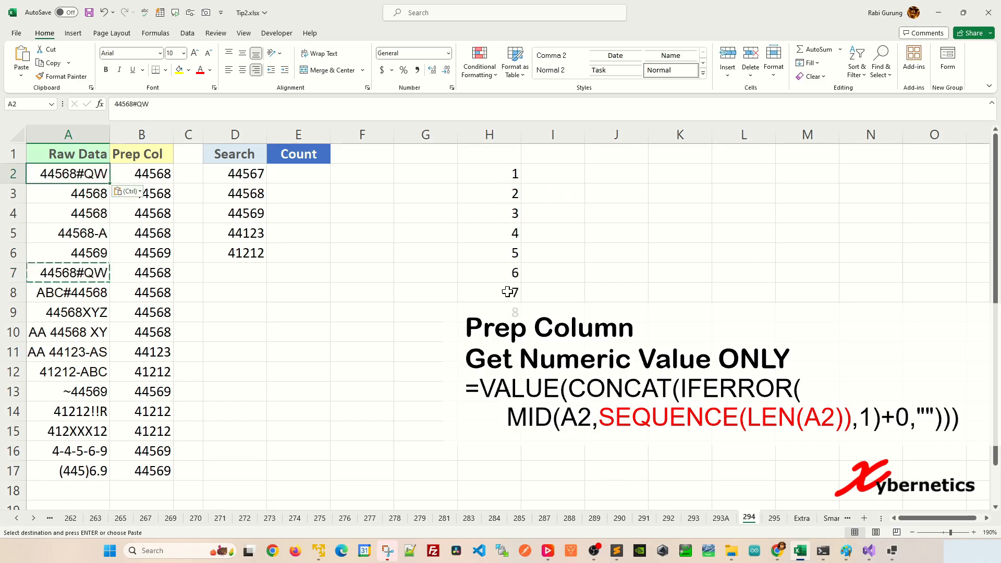
pyautogui.hotkey('ctrl', 'z')
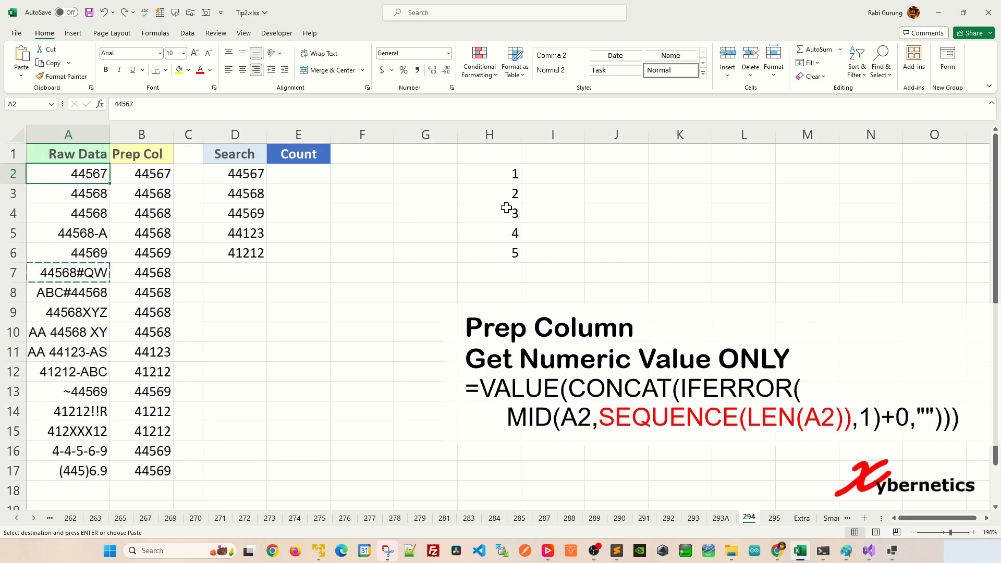
pyautogui.press('Escape')
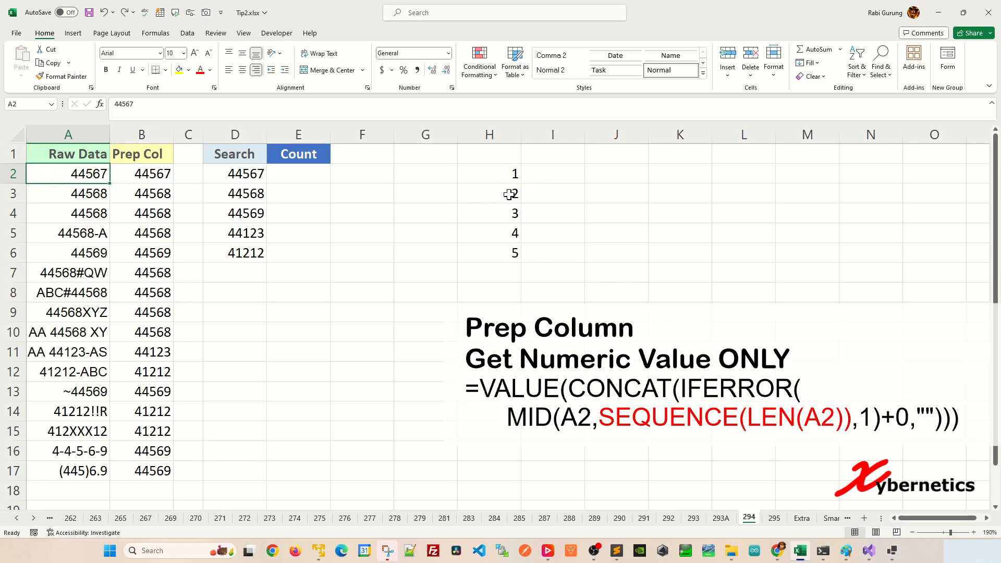
# Copy the MID part of B2's formula into I2 as =MID(A2,SEQUENCE(LEN(A2)),1)+0 and inspect its +0 term
pyautogui.click(540, 172)
pyautogui.click(142, 173)
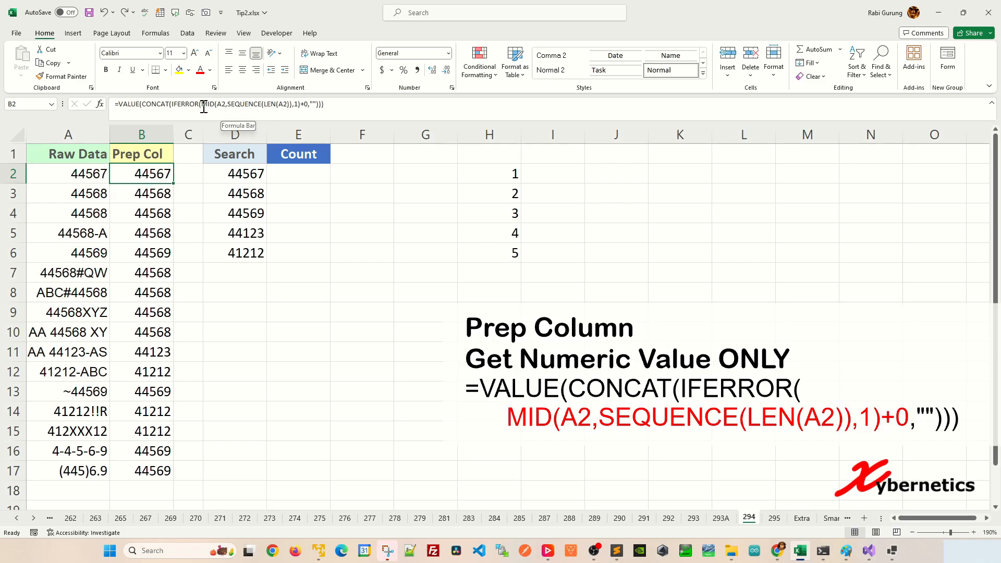
pyautogui.moveTo(201, 103); pyautogui.dragTo(307, 104)
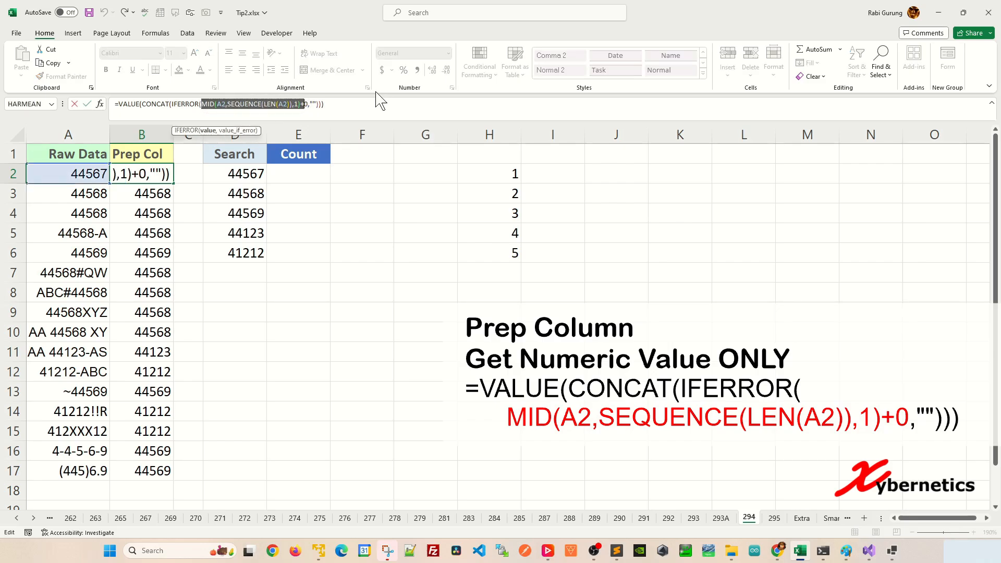
pyautogui.press('Escape')
pyautogui.doubleClick(563, 176)
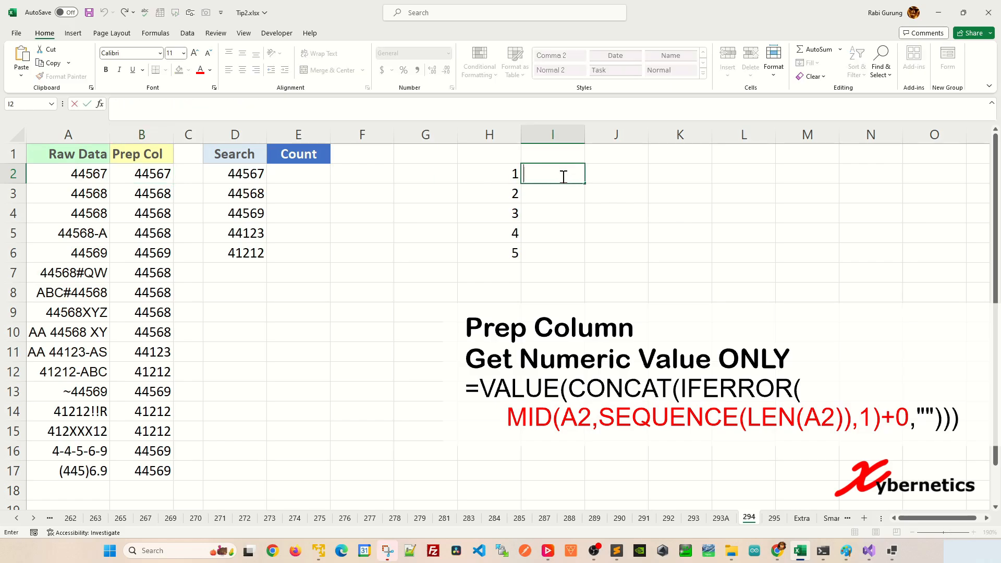
pyautogui.write('=')
pyautogui.hotkey('ctrl', 'v')
pyautogui.press('Return')
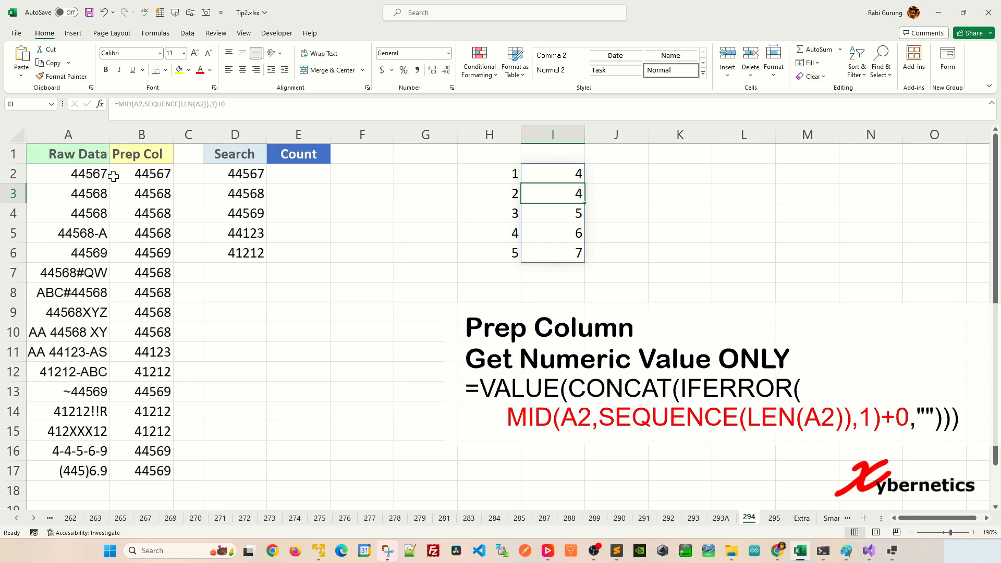
pyautogui.click(566, 170)
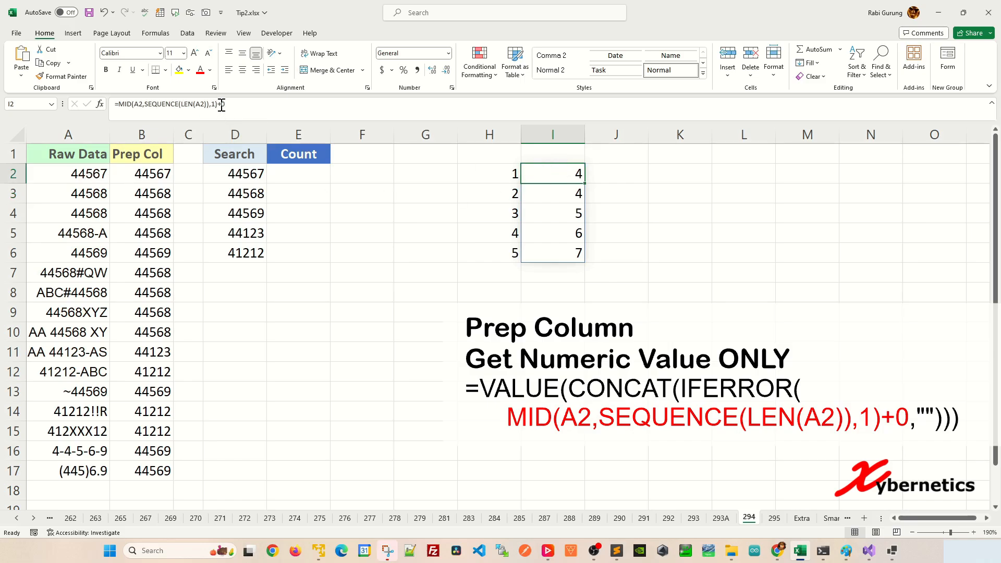
pyautogui.moveTo(222, 104); pyautogui.dragTo(234, 105)
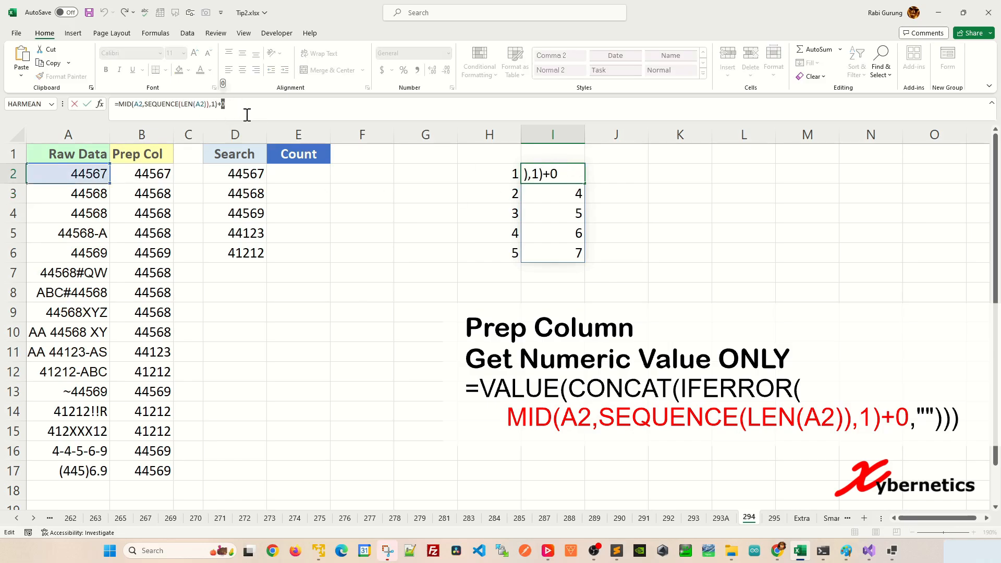
pyautogui.click(615, 179)
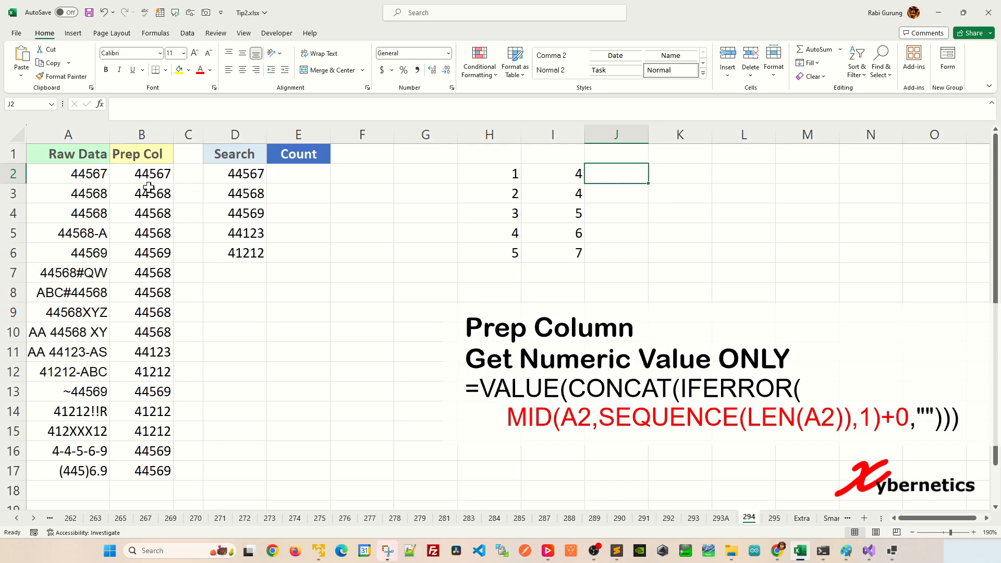
# Copy the IFERROR part of B2's formula into J2 as =IFERROR(MID(A2,SEQUENCE(LEN(A2)),1)+0,"")
pyautogui.click(147, 175)
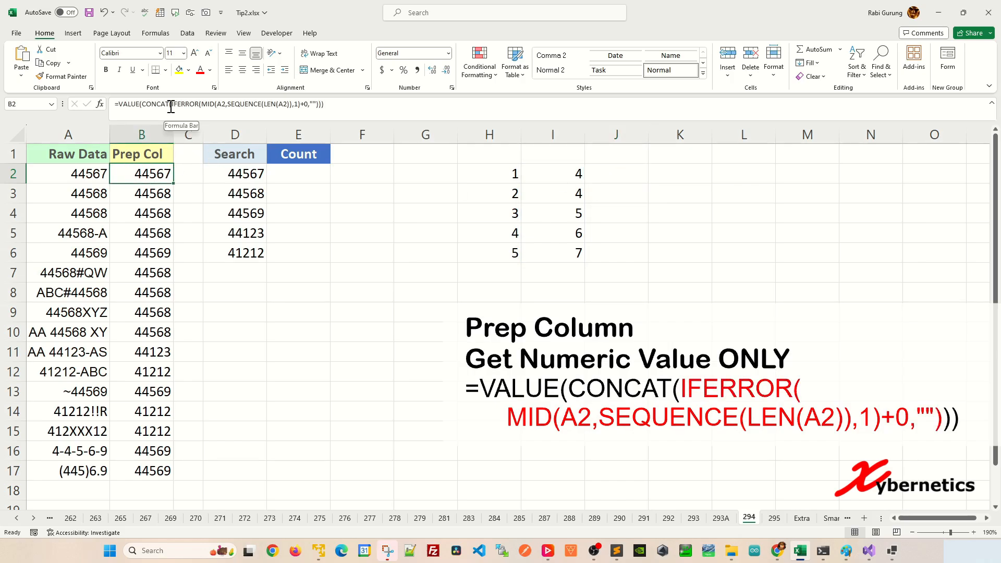
pyautogui.moveTo(171, 107); pyautogui.dragTo(305, 110)
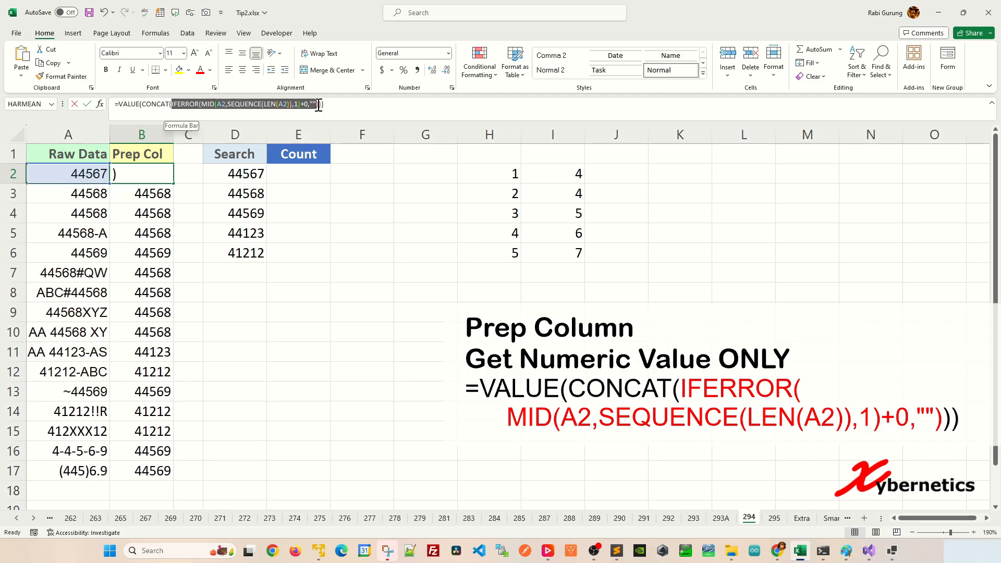
pyautogui.press('Escape')
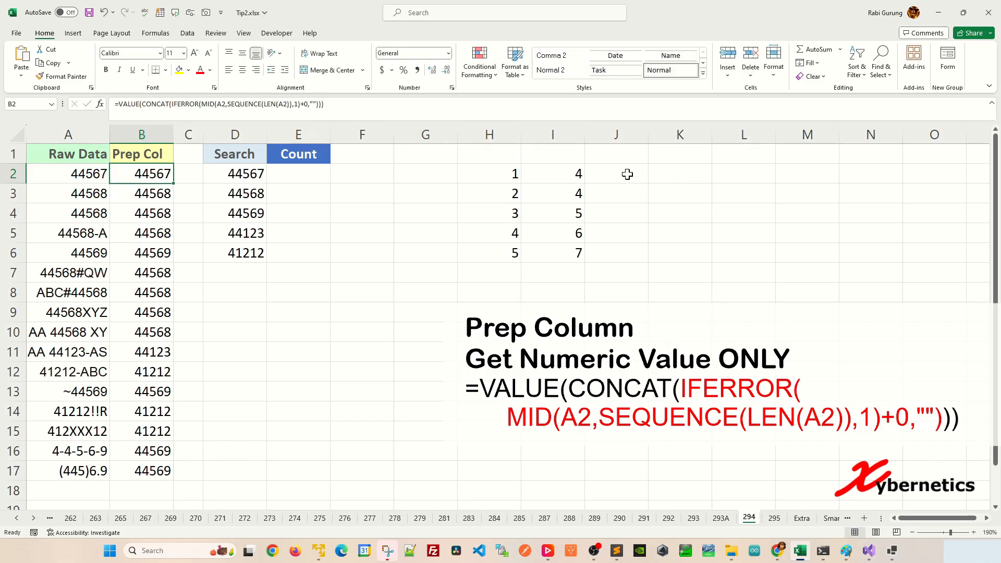
pyautogui.click(626, 173)
pyautogui.write('=')
pyautogui.write('IFERROR(MID(A2,SEQUENCE(LEN(A2)),1)+0,"")')
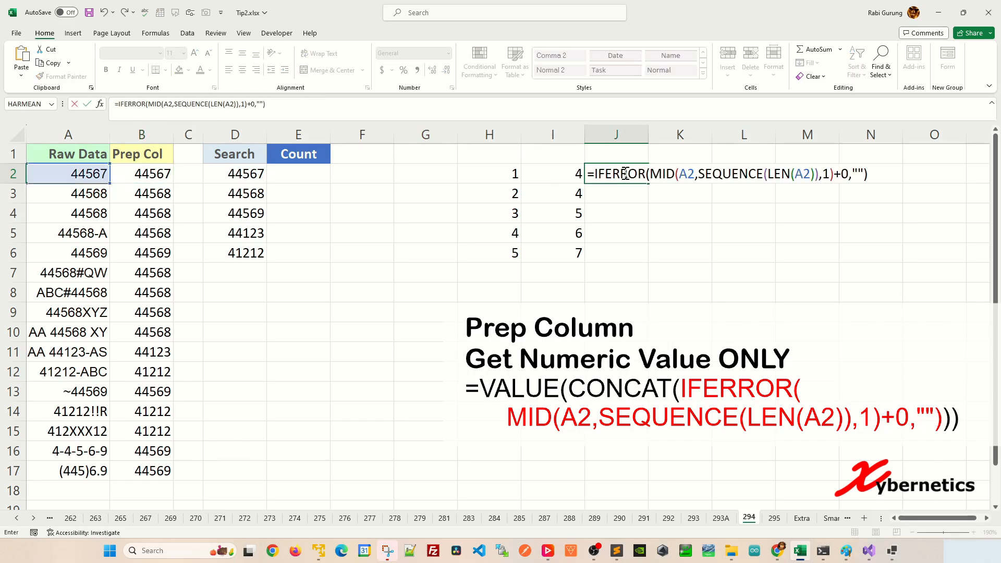
pyautogui.press('Return')
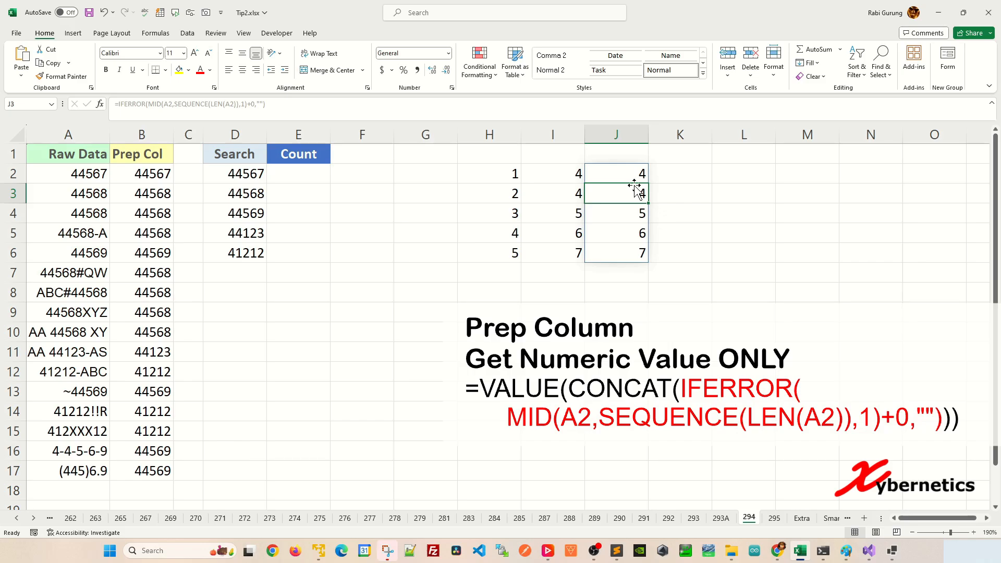
# Paste A7's 44568#QW into A2 to compare the formulas in columns I and J, and undo the paste
pyautogui.click(82, 273)
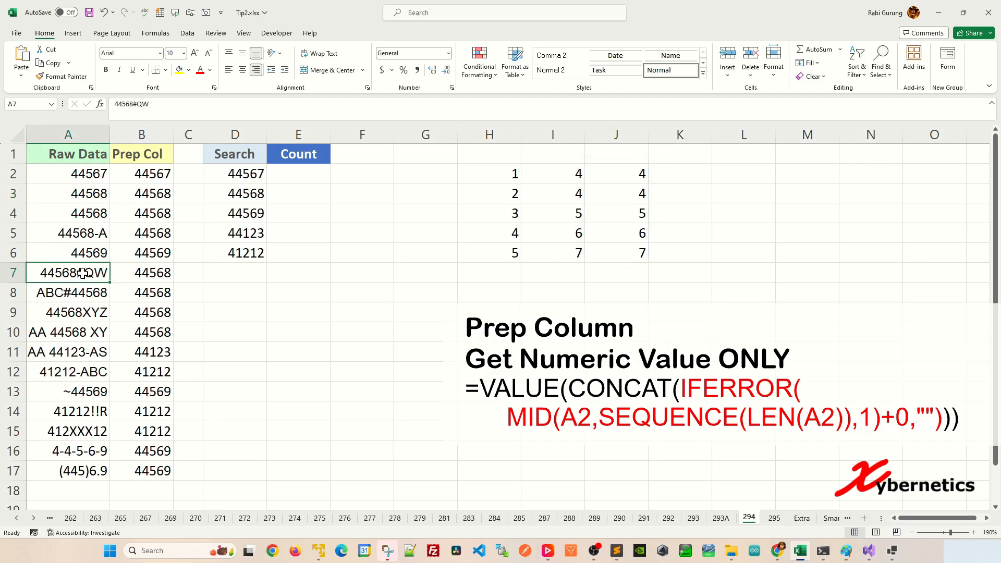
pyautogui.hotkey('ctrl', 'c')
pyautogui.click(83, 174)
pyautogui.hotkey('ctrl', 'v')
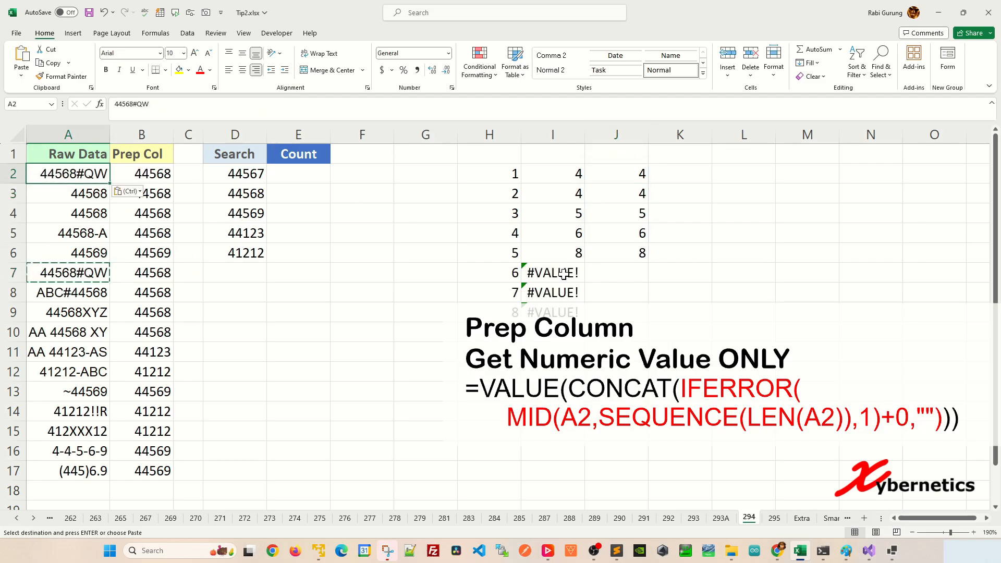
pyautogui.click(561, 293)
pyautogui.click(573, 311)
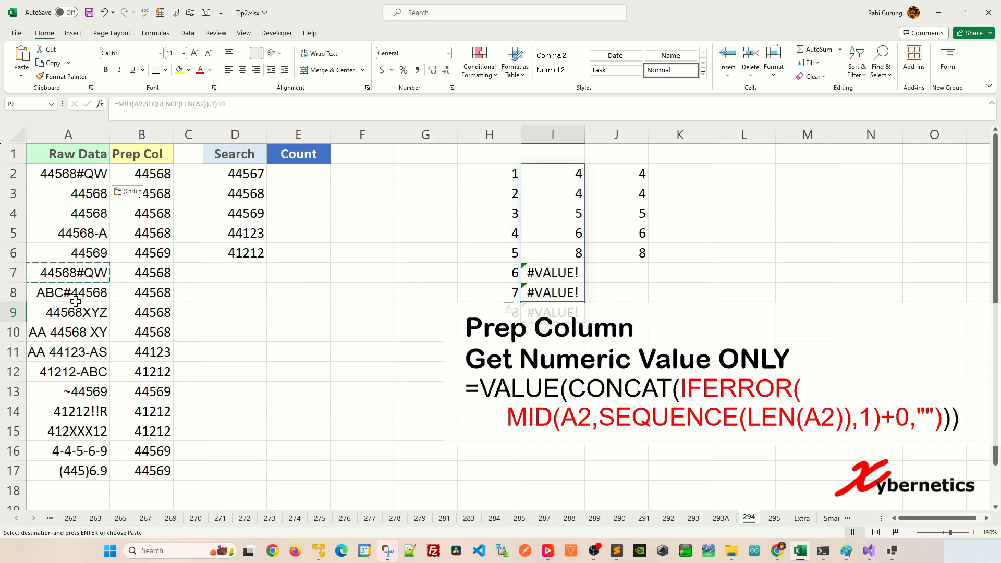
pyautogui.hotkey('ctrl', 'z')
# Copy A16's value 4-4-5-6-9 into A2 and compare the MID and IFERROR results in columns I and J
pyautogui.click(98, 455)
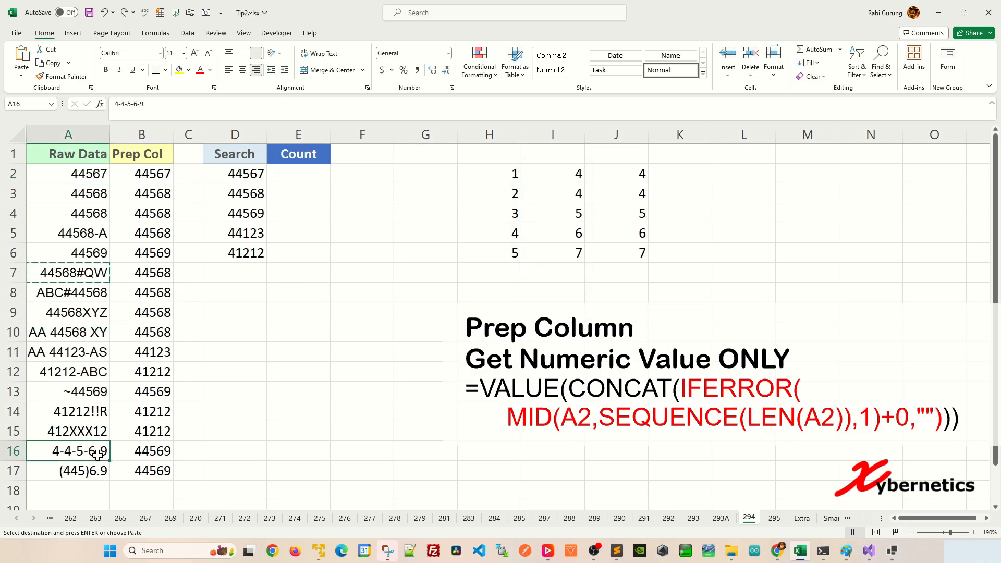
pyautogui.hotkey('ctrl', 'c')
pyautogui.click(83, 172)
pyautogui.hotkey('ctrl', 'v')
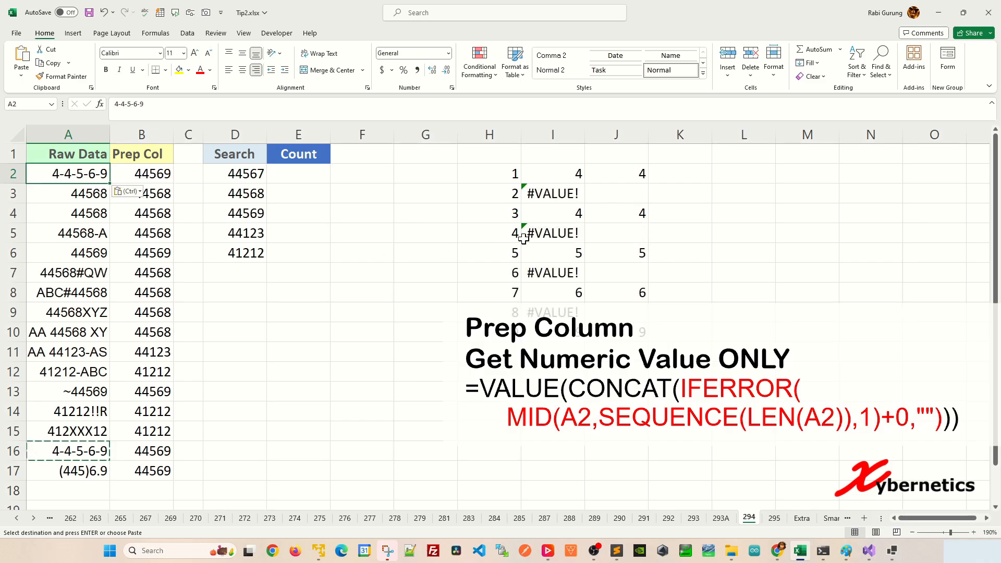
pyautogui.click(576, 194)
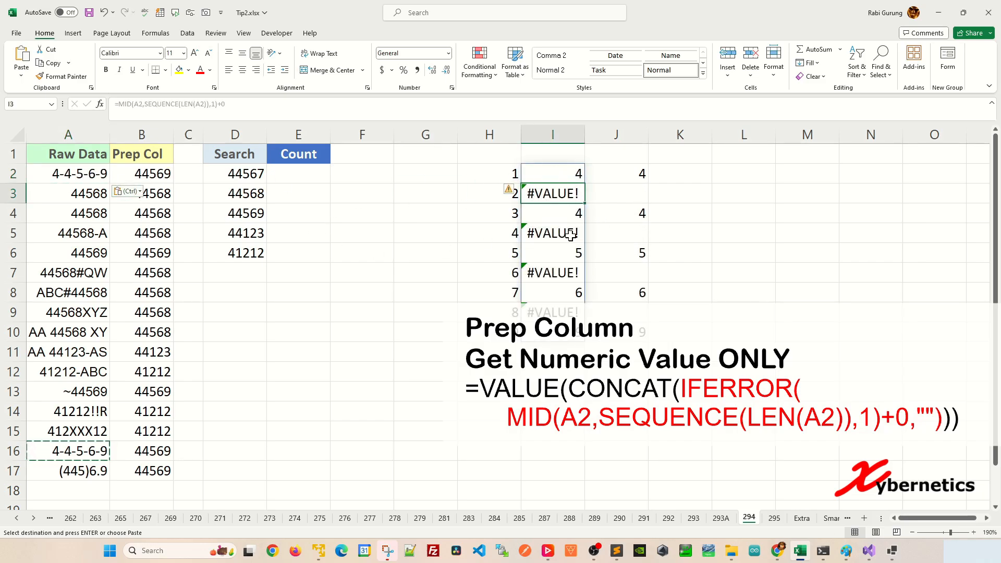
pyautogui.click(643, 174)
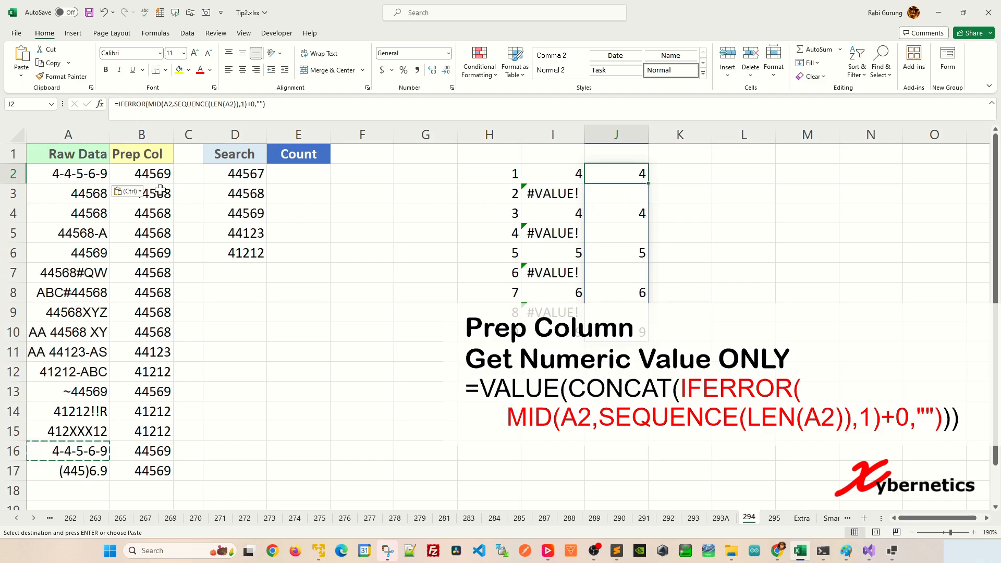
# Copy the CONCAT part of B2's formula into K2 as =CONCAT(IFERROR(MID(A2,SEQUENCE(LEN(A2)),1)+0,"")) and compare it with column J's digits
pyautogui.click(134, 172)
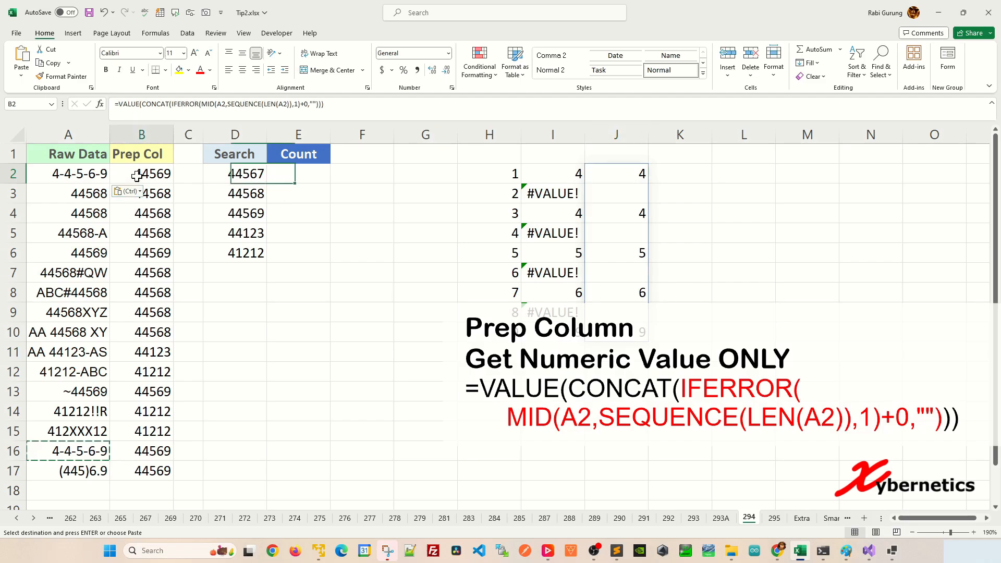
pyautogui.moveTo(141, 104); pyautogui.dragTo(323, 103)
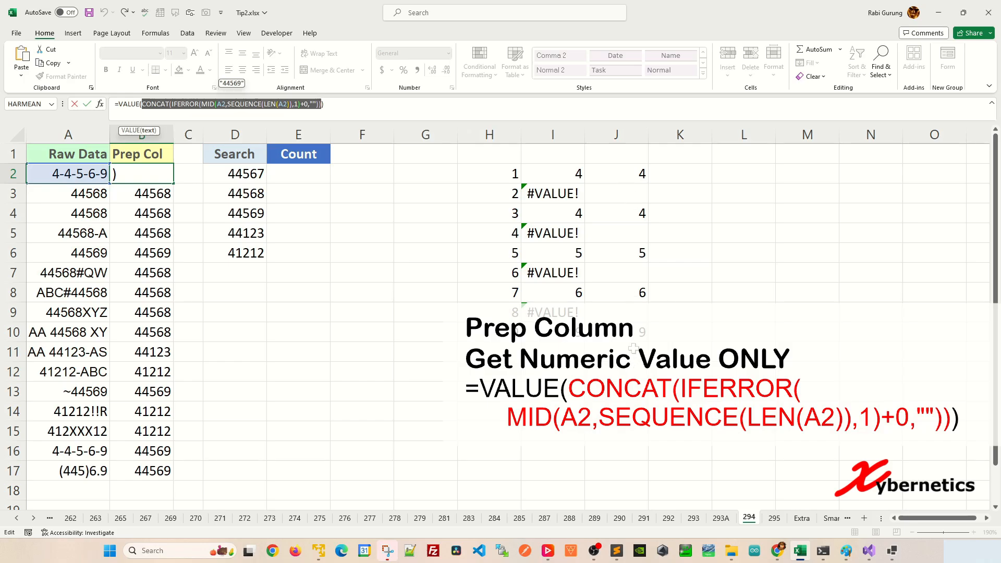
pyautogui.press('Escape')
pyautogui.click(673, 177)
pyautogui.write('=')
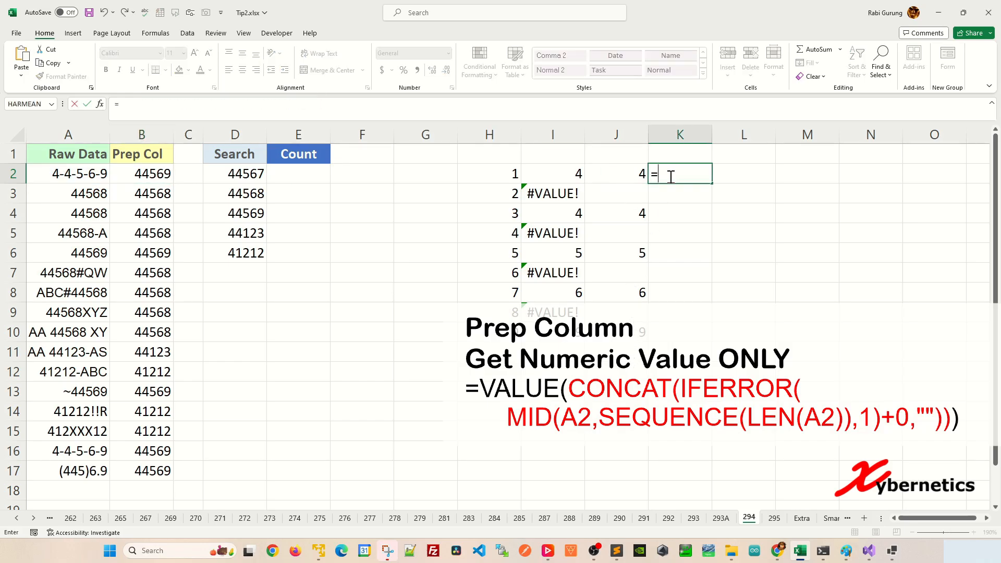
pyautogui.hotkey('ctrl', 'v')
pyautogui.press('Return')
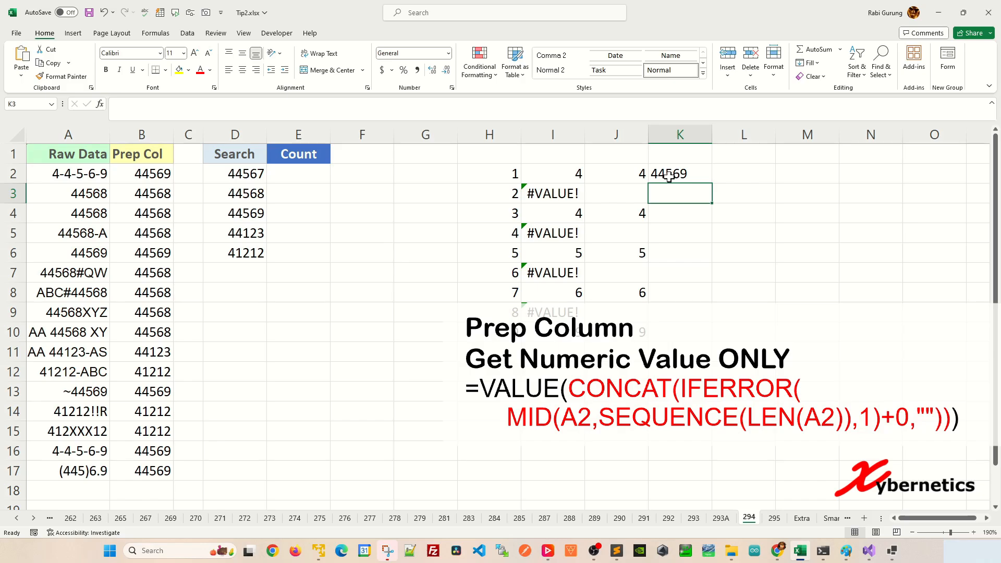
pyautogui.moveTo(625, 173); pyautogui.dragTo(631, 347)
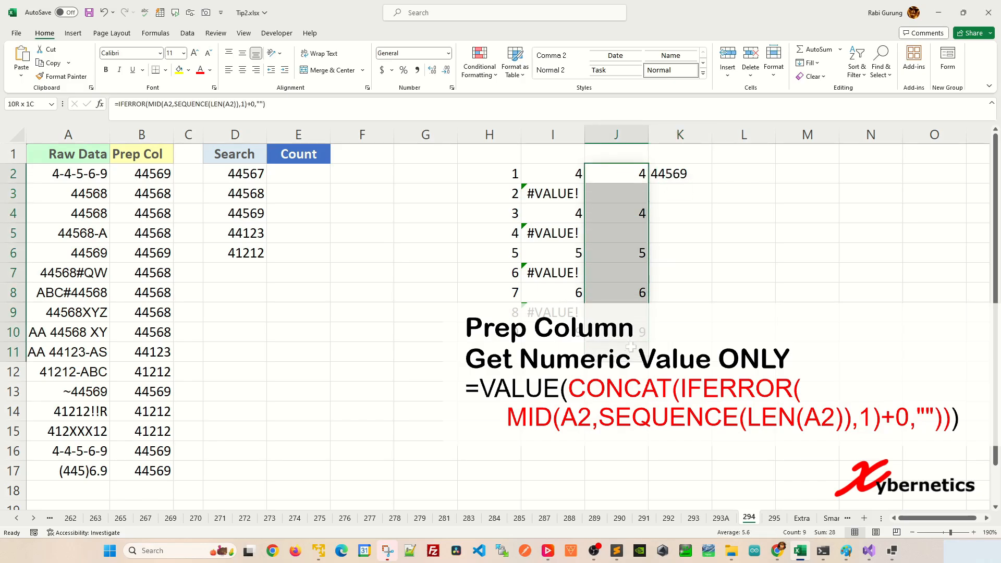
pyautogui.click(692, 172)
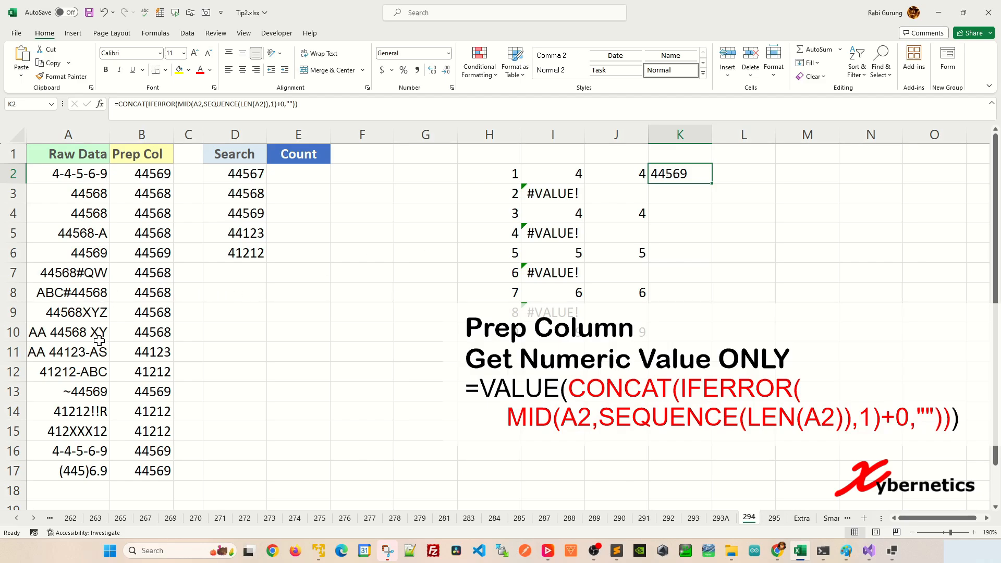
# Copy A8's value ABC#44568 into A2 and check the CONCAT result in K2
pyautogui.click(93, 300)
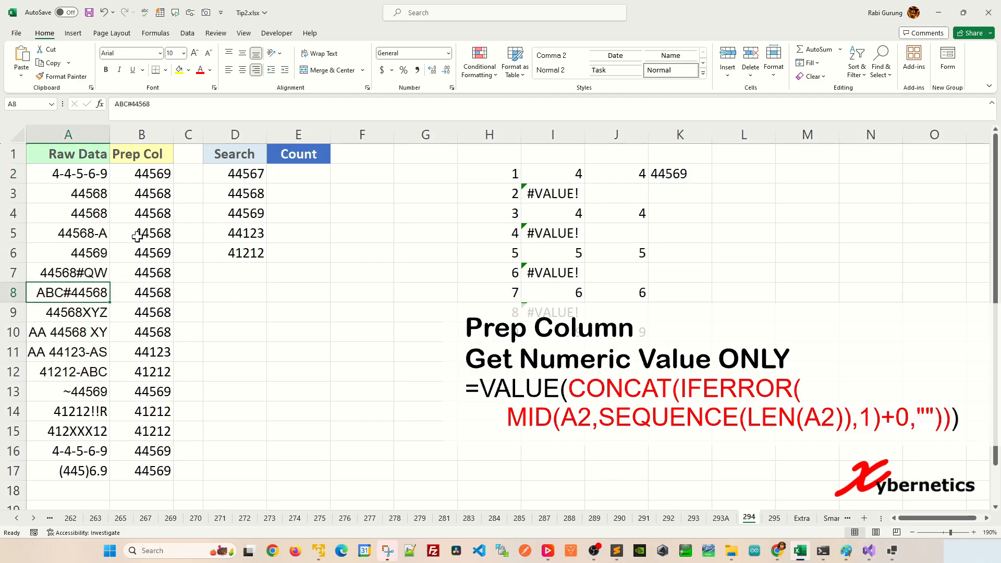
pyautogui.hotkey('ctrl', 'c')
pyautogui.click(95, 169)
pyautogui.hotkey('ctrl', 'v')
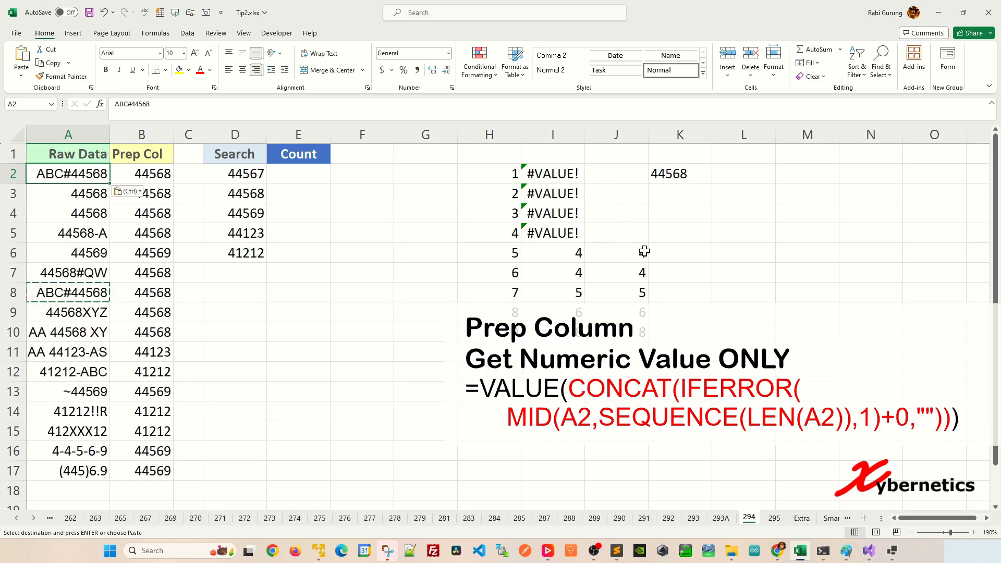
pyautogui.click(670, 176)
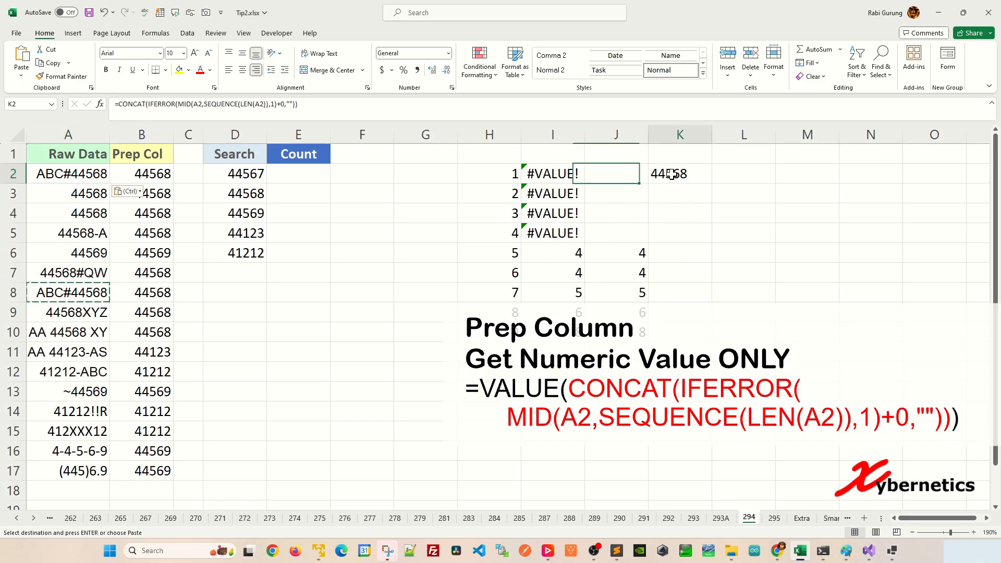
# Copy B2's whole VALUE expression into L2 as =VALUE(CONCAT(IFERROR(MID(A2,SEQUENCE(LEN(A2)),1)+0,""))) and review the formula in B2
pyautogui.click(142, 176)
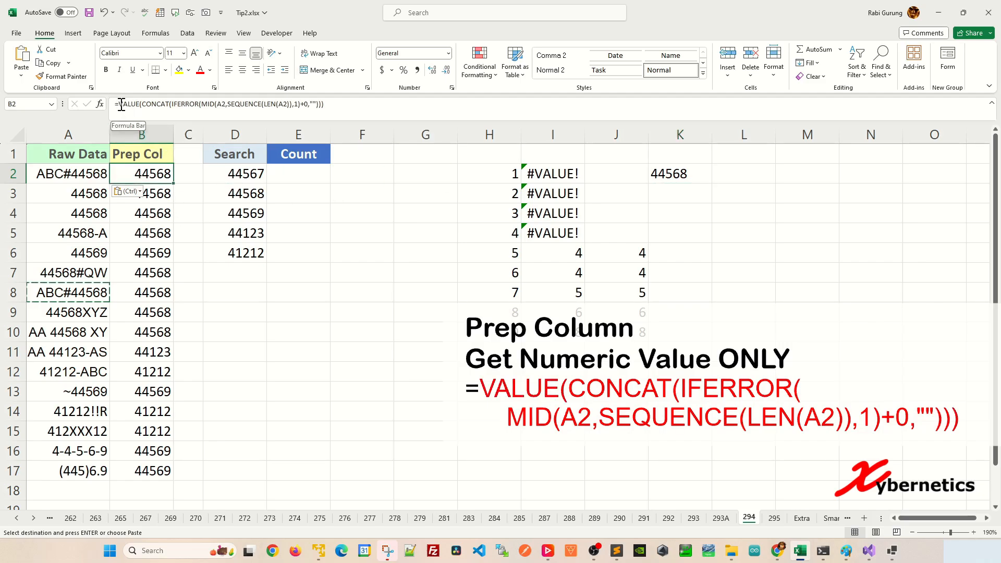
pyautogui.moveTo(122, 103); pyautogui.dragTo(339, 107)
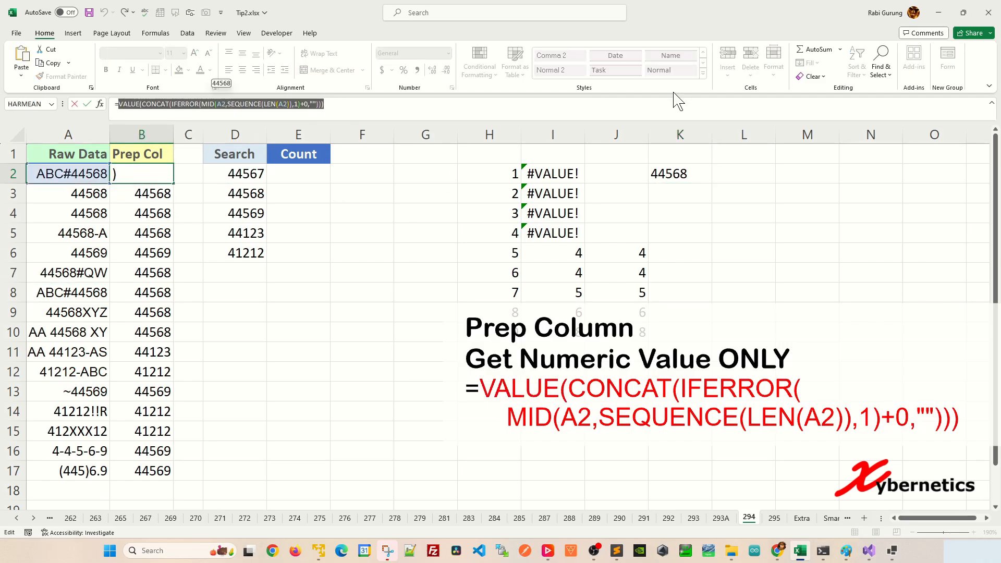
pyautogui.press('Escape')
pyautogui.click(741, 173)
pyautogui.write('=')
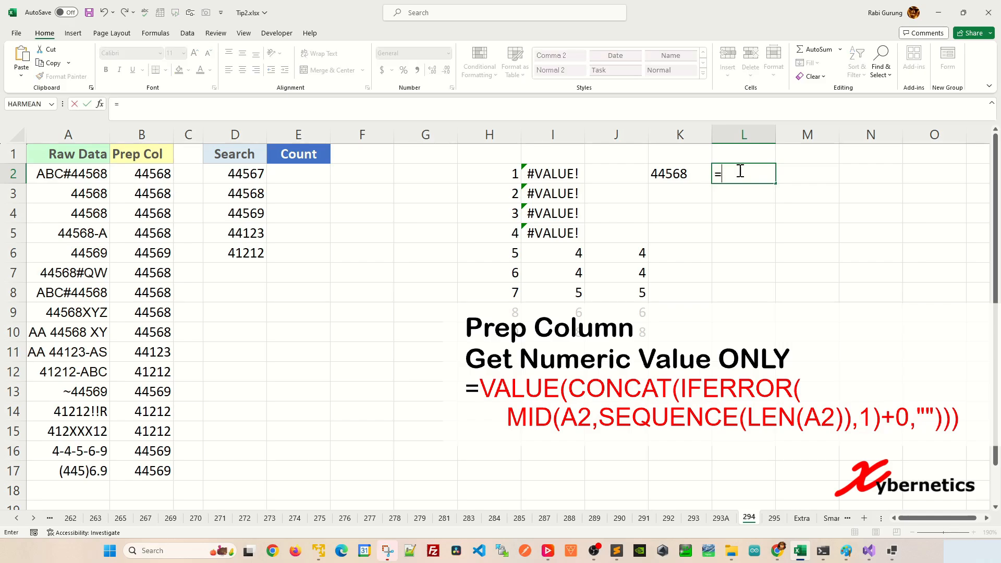
pyautogui.hotkey('ctrl', 'v')
pyautogui.press('Return')
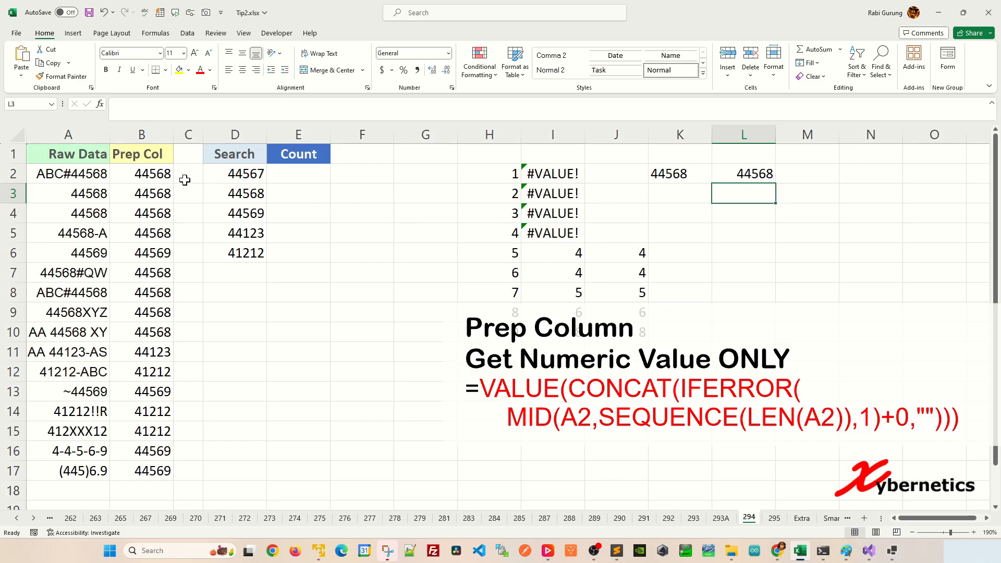
pyautogui.click(169, 172)
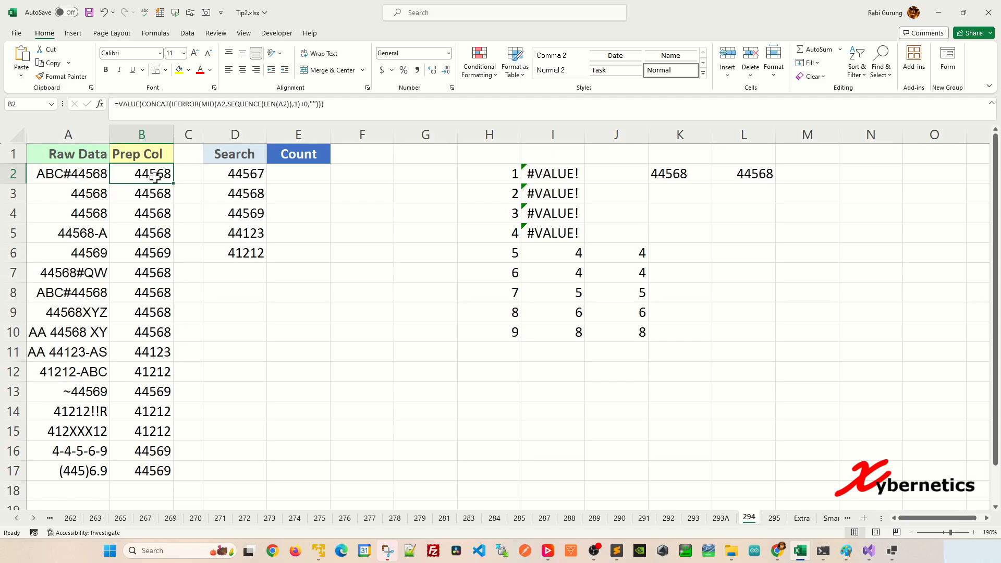
# Enter =COUNTIF($B$2:$B$17,D2) in E2 to count the first search value in the prep column
pyautogui.click(287, 173)
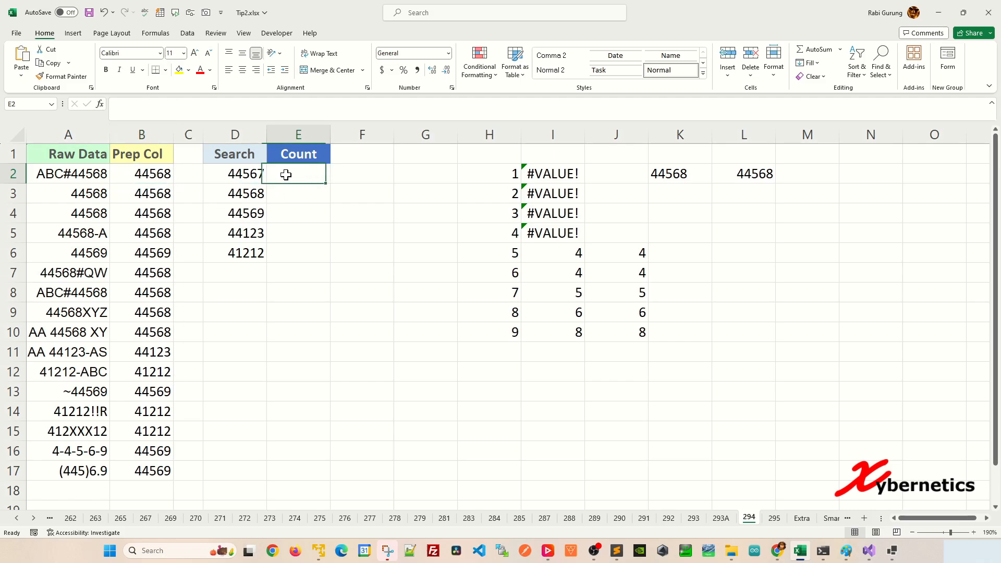
pyautogui.write('=COUNTI')
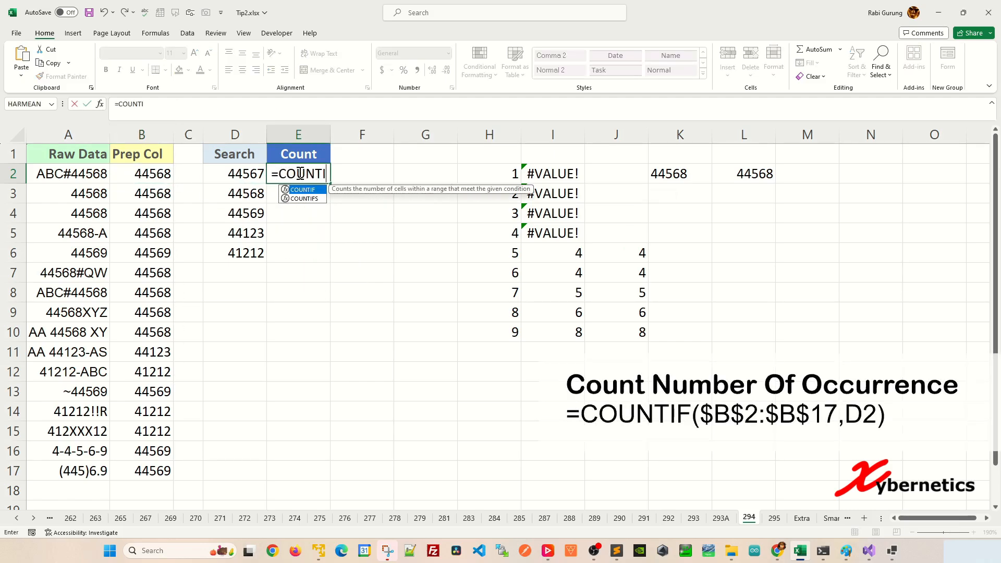
pyautogui.press('Tab')
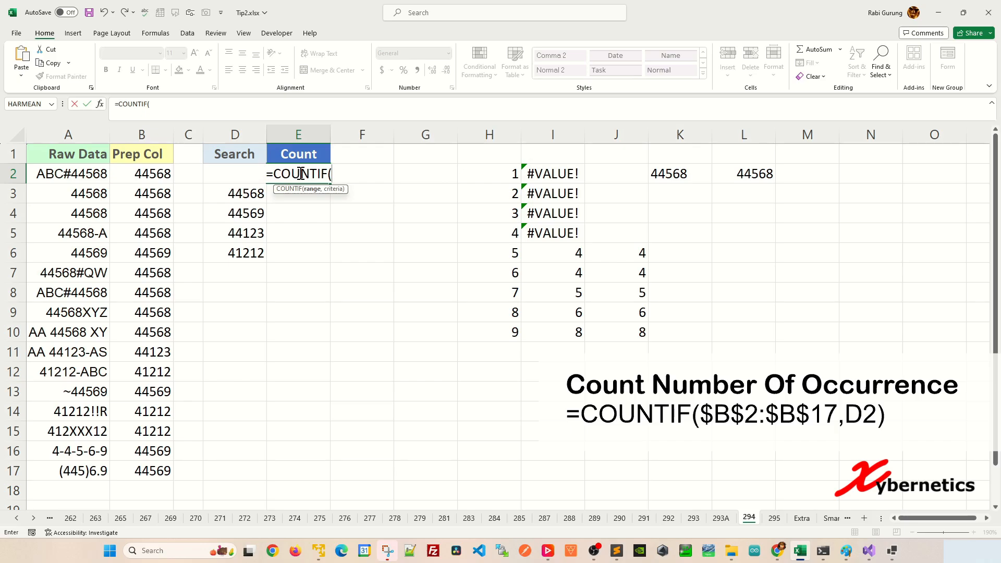
pyautogui.moveTo(165, 169); pyautogui.dragTo(164, 472)
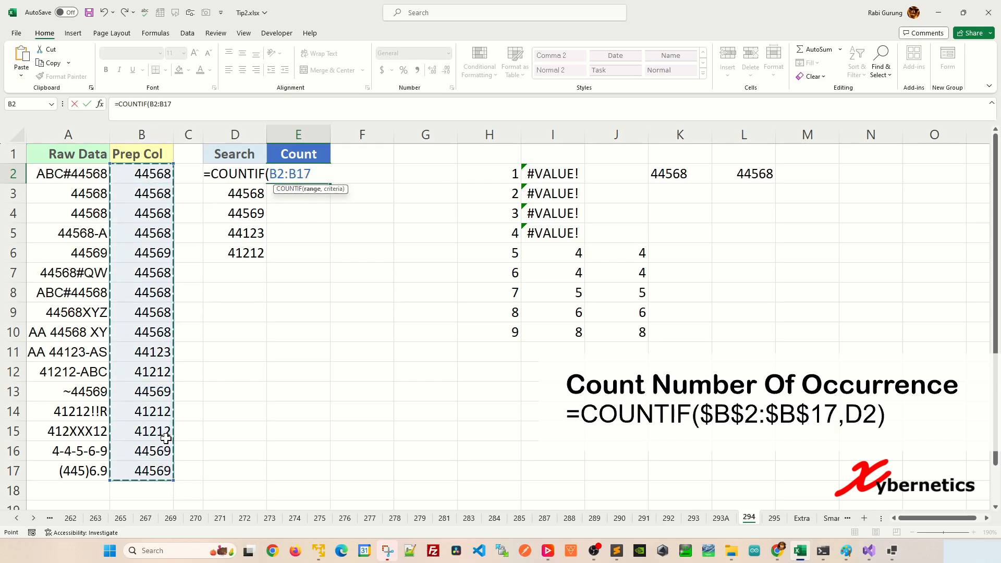
pyautogui.press('F4')
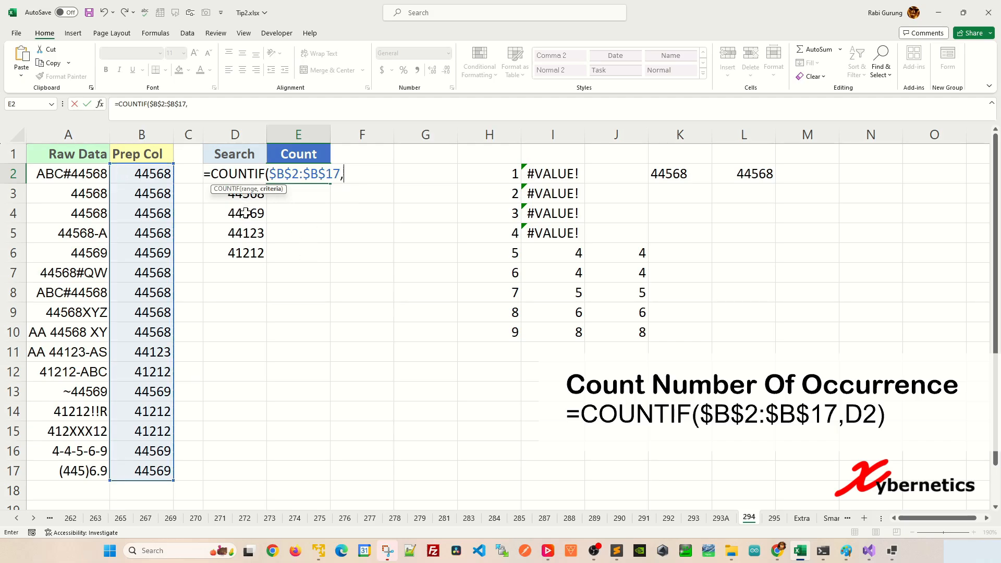
pyautogui.write(',')
pyautogui.click(295, 201)
pyautogui.press('Left')
pyautogui.press('Up')
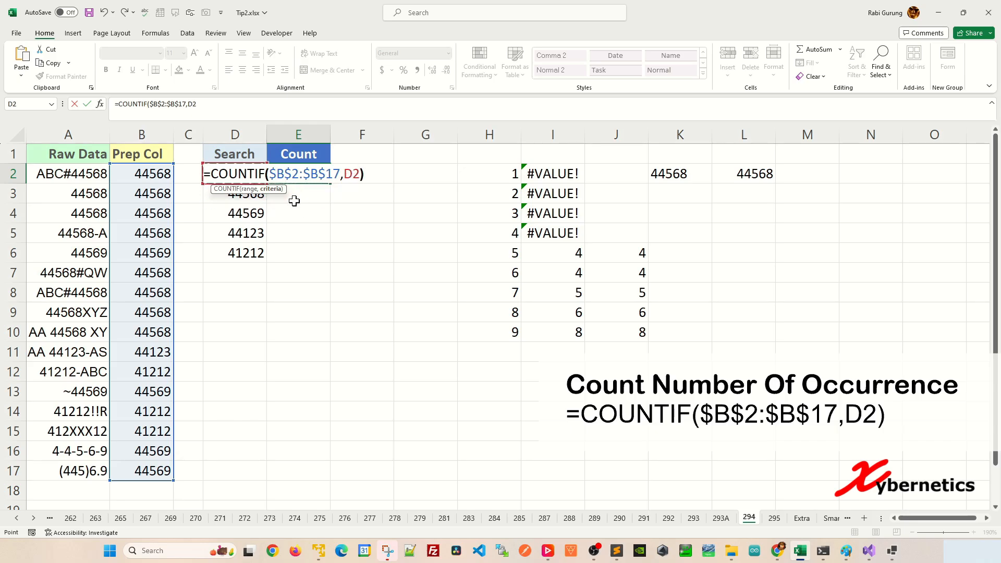
pyautogui.press('Return')
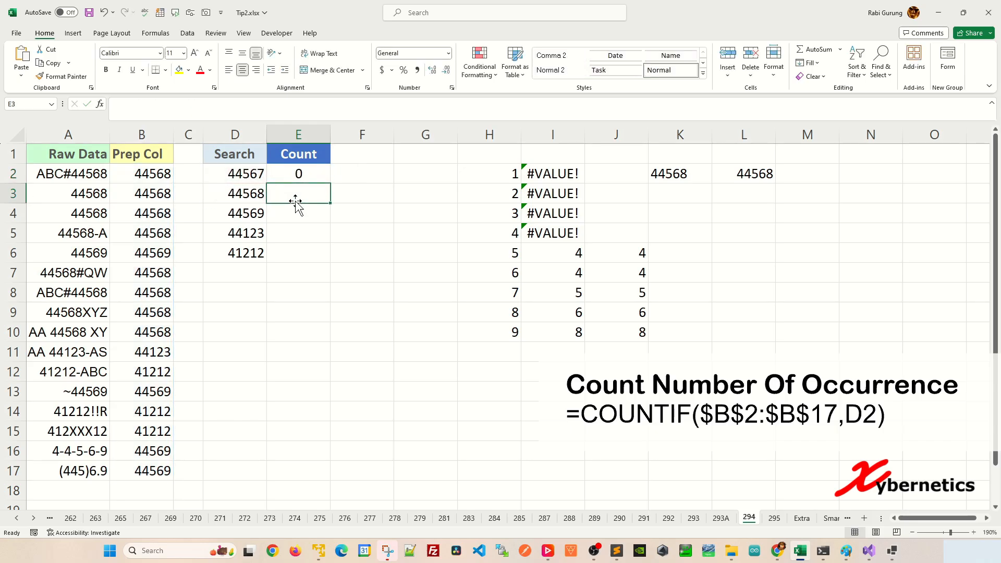
# Replace the raw data value in A2 with 44567 to match the first search value in D2
pyautogui.click(257, 174)
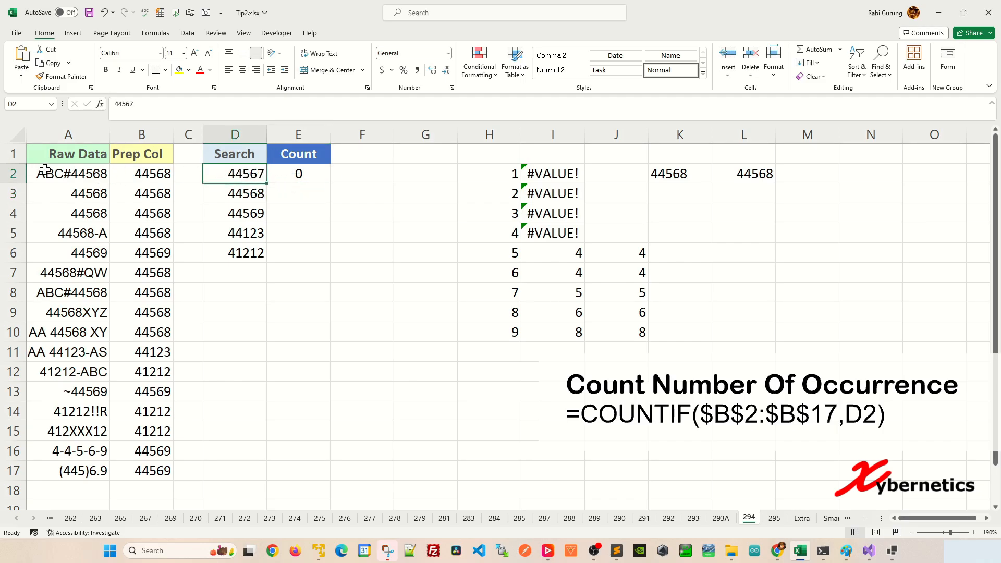
pyautogui.click(83, 175)
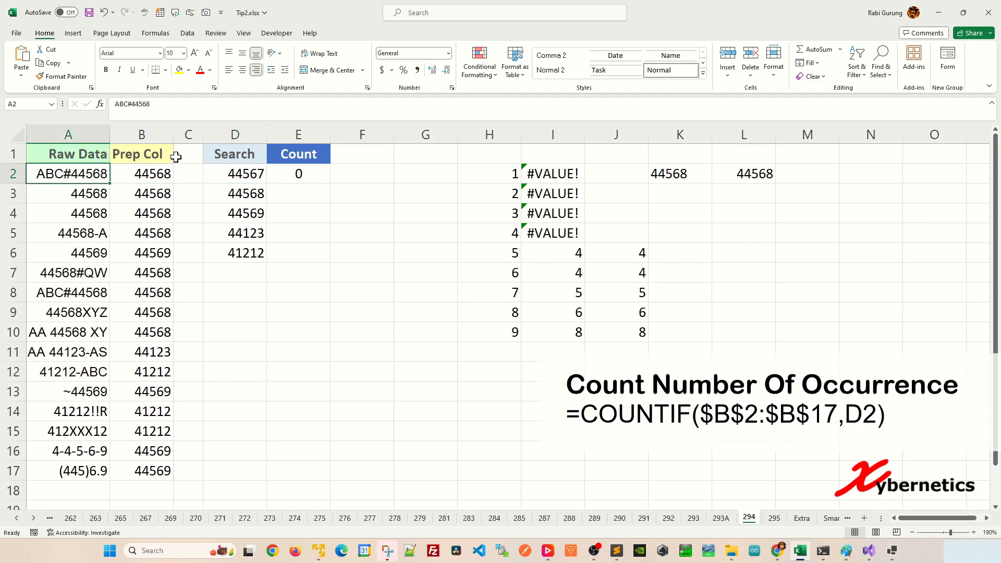
pyautogui.write('44567')
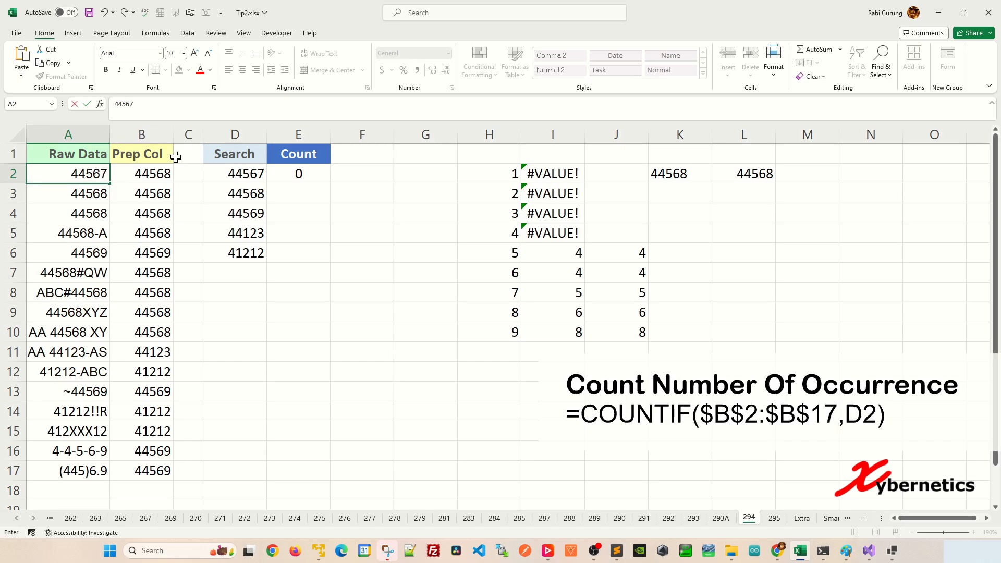
pyautogui.press('Return')
# Fill the COUNTIF formula from E2 down to E6 and inspect the count for search value 44568
pyautogui.click(322, 176)
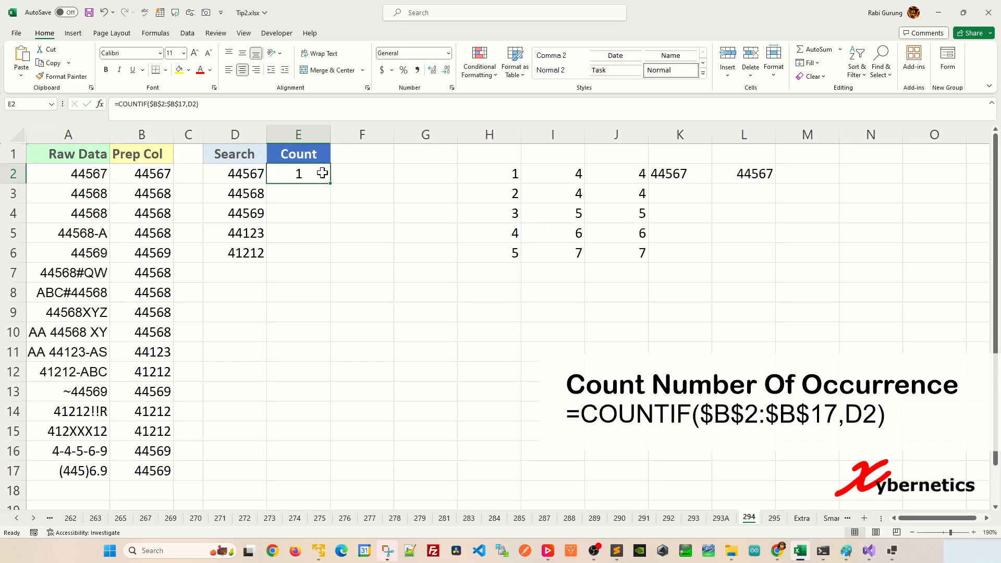
pyautogui.moveTo(331, 188); pyautogui.dragTo(328, 260)
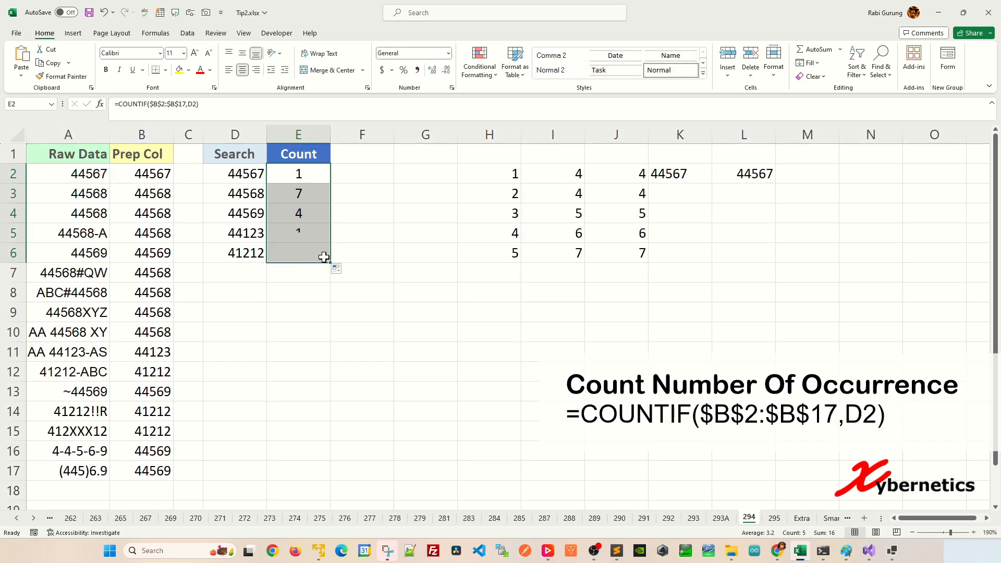
pyautogui.click(344, 192)
pyautogui.click(280, 191)
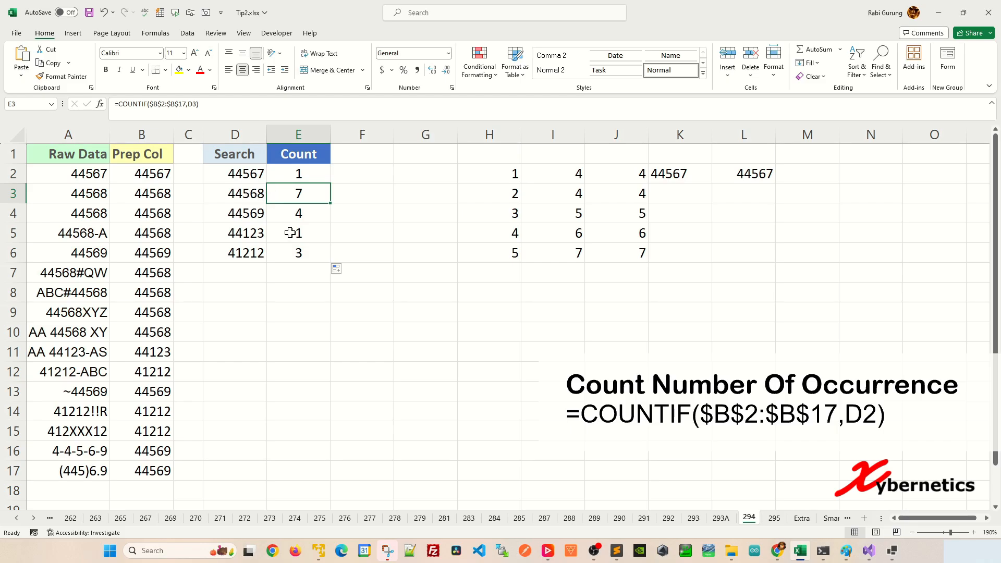
pyautogui.click(241, 193)
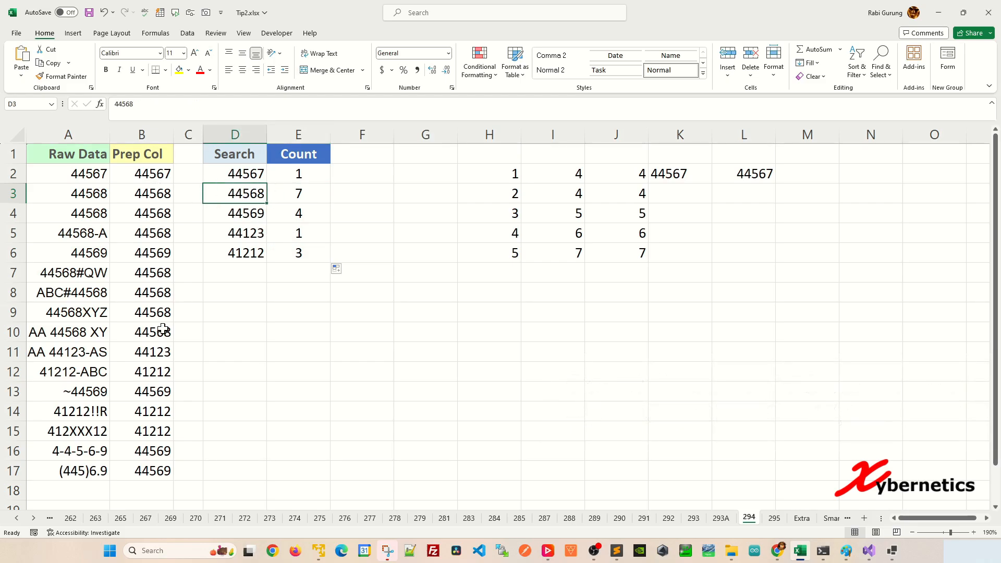